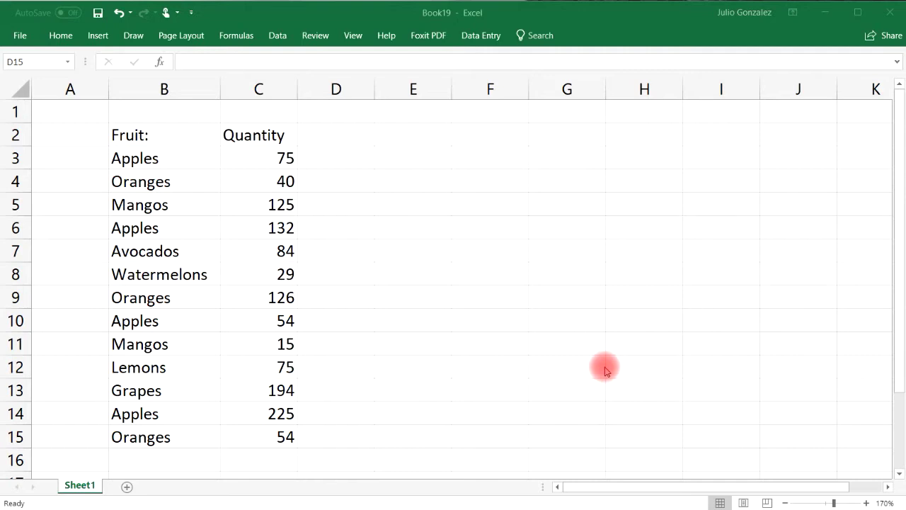
Select the fruit names in B3:B15, from Apples down to the last entry
click(165, 158)
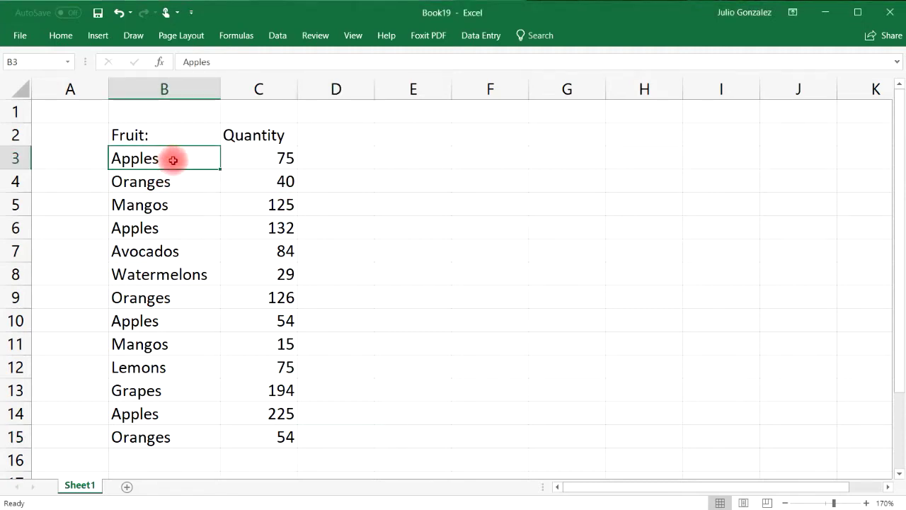
drag(170, 159, 152, 435)
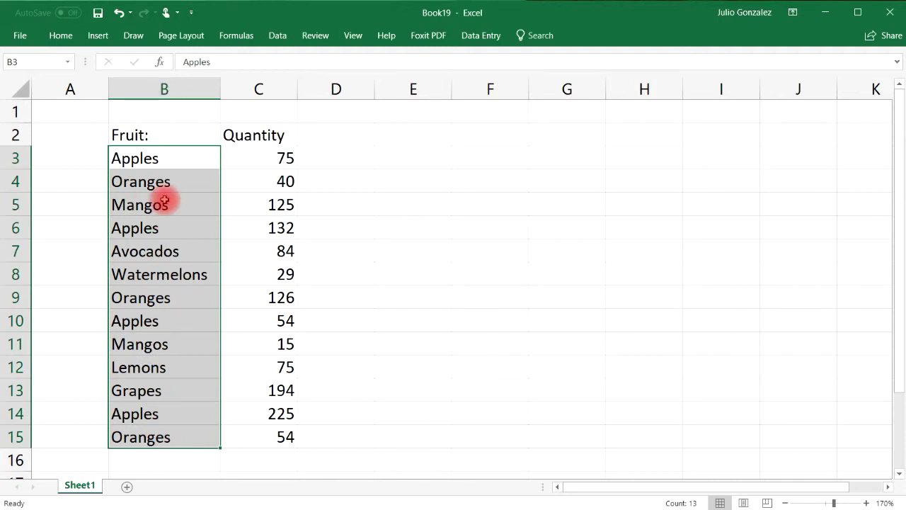
Show the Home tab's Conditional Formatting menu, browsing Data Bars and Color Scales, then Highlight Cells Rules
click(64, 36)
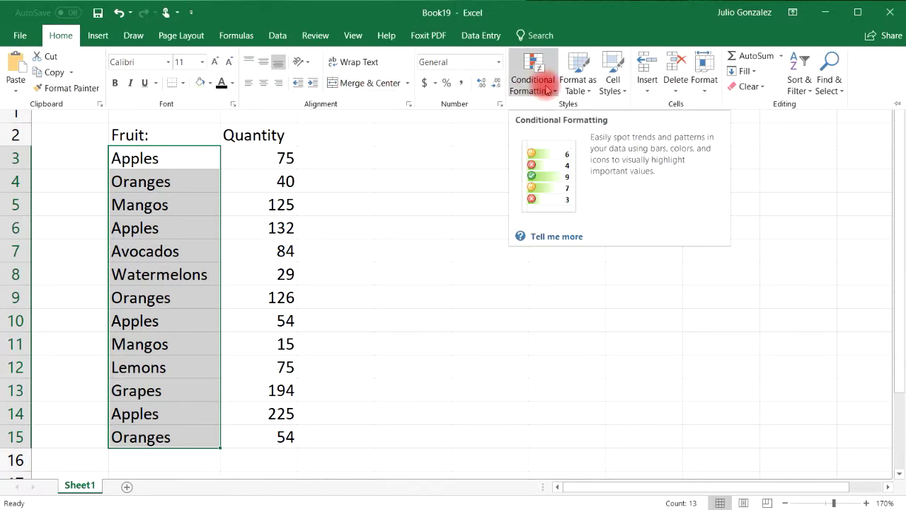
click(546, 90)
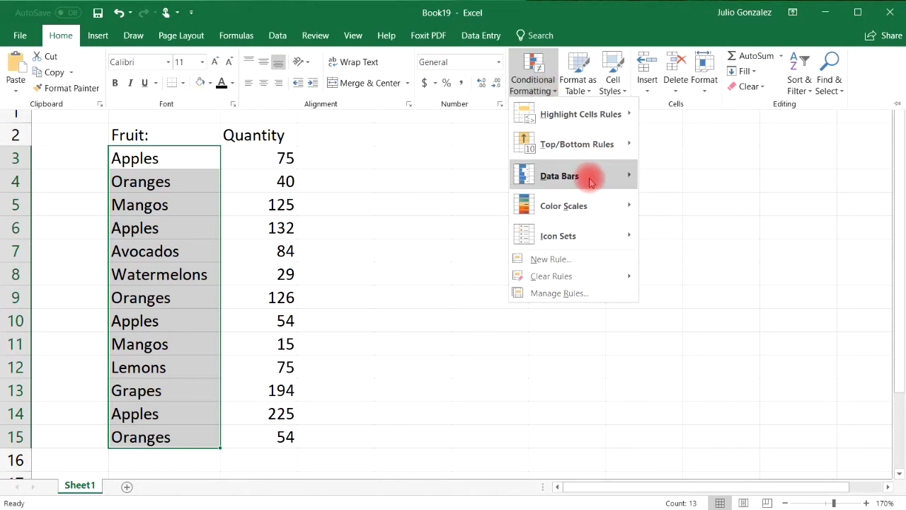
mouse_move(587, 176)
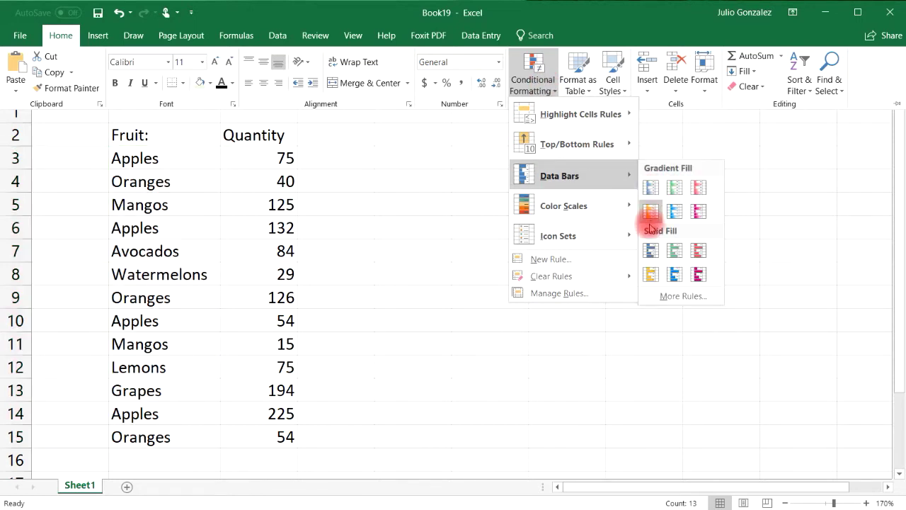
mouse_move(607, 216)
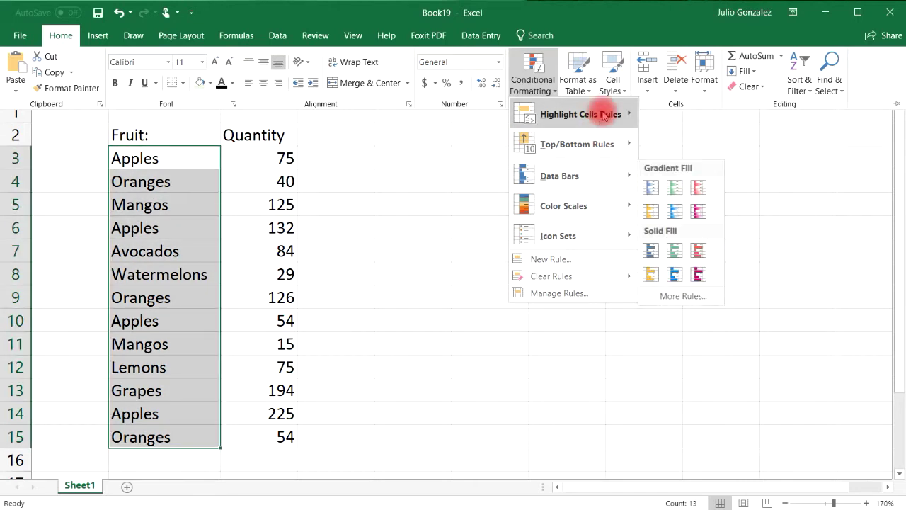
mouse_move(603, 117)
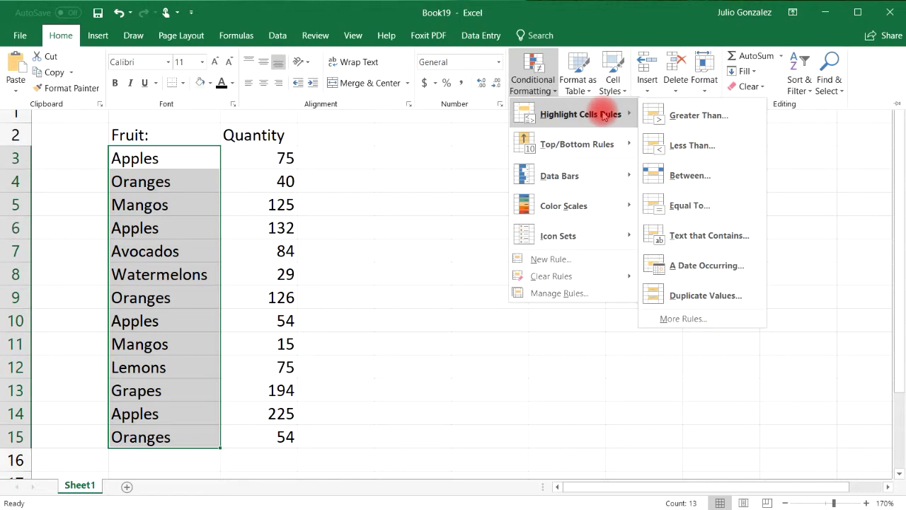
Add a Text That Contains 'Apples' rule with a custom solid red fill
click(706, 237)
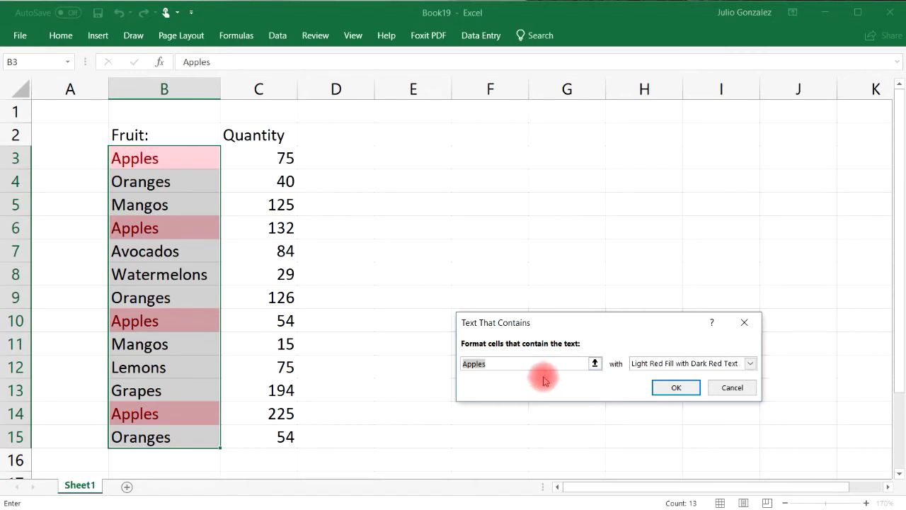
click(752, 363)
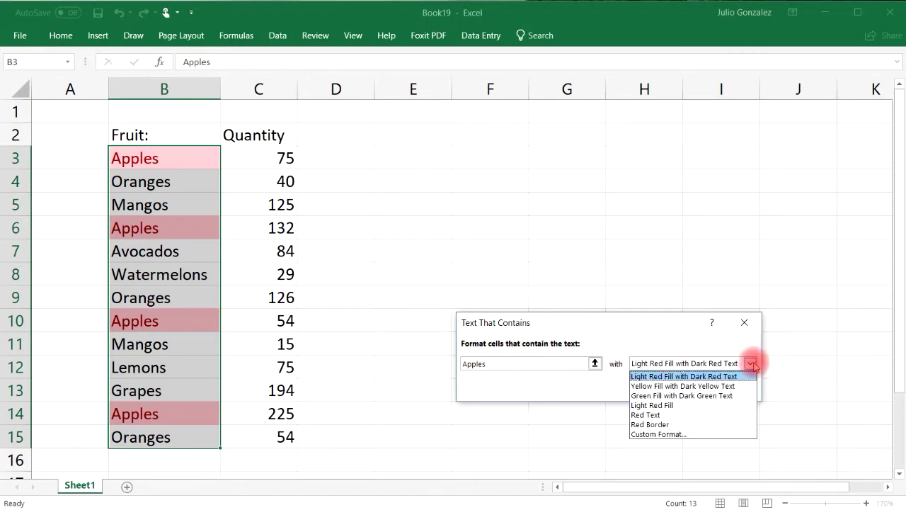
click(685, 434)
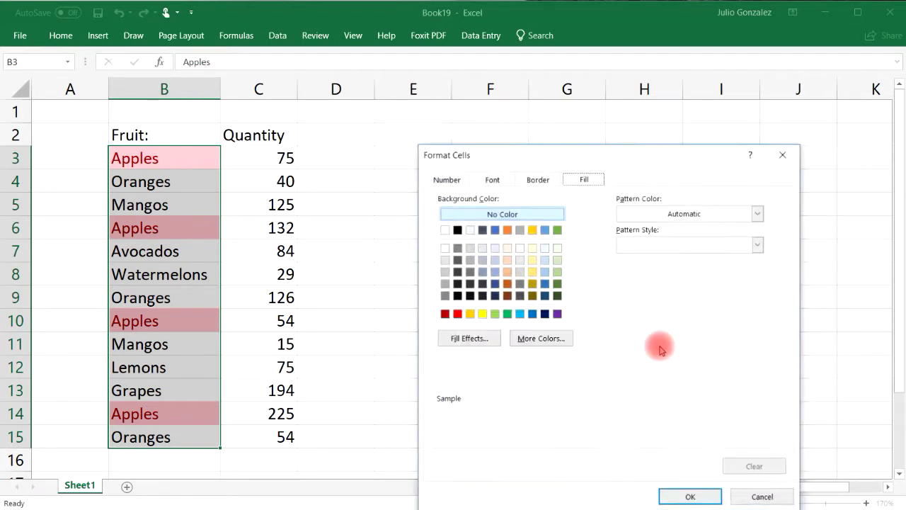
click(458, 313)
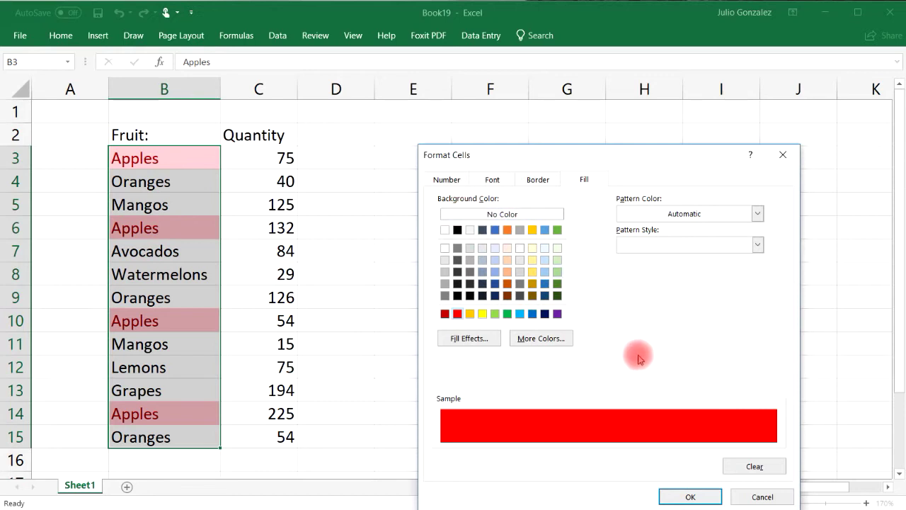
click(682, 497)
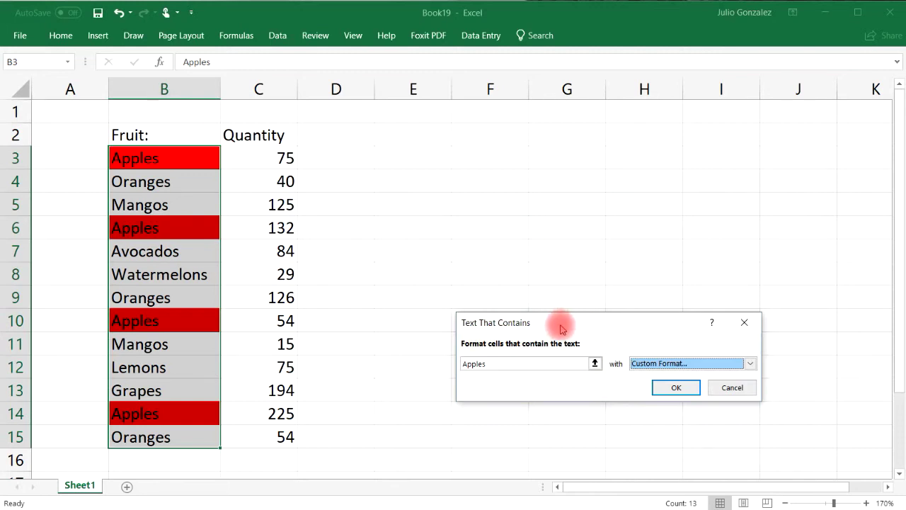
click(675, 391)
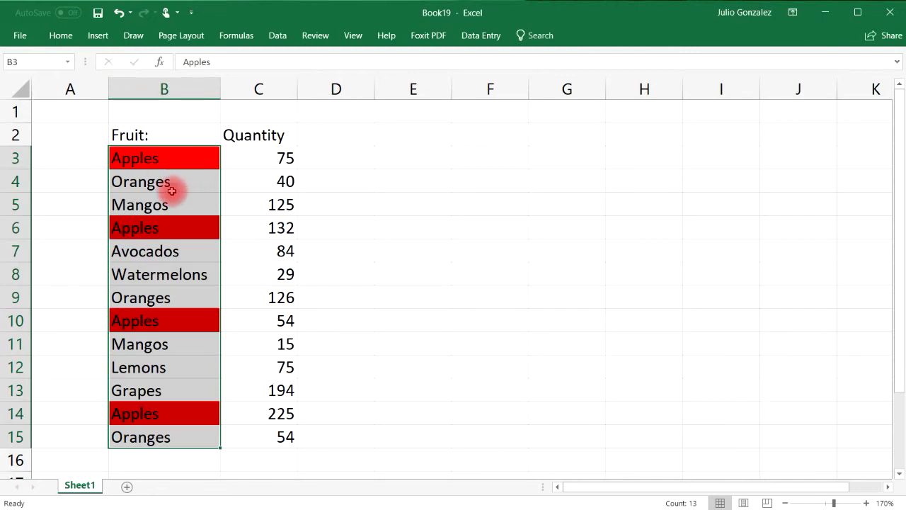
Deselect to check the red Apples fills, then reselect B4:B15 starting at Oranges
drag(171, 185, 179, 430)
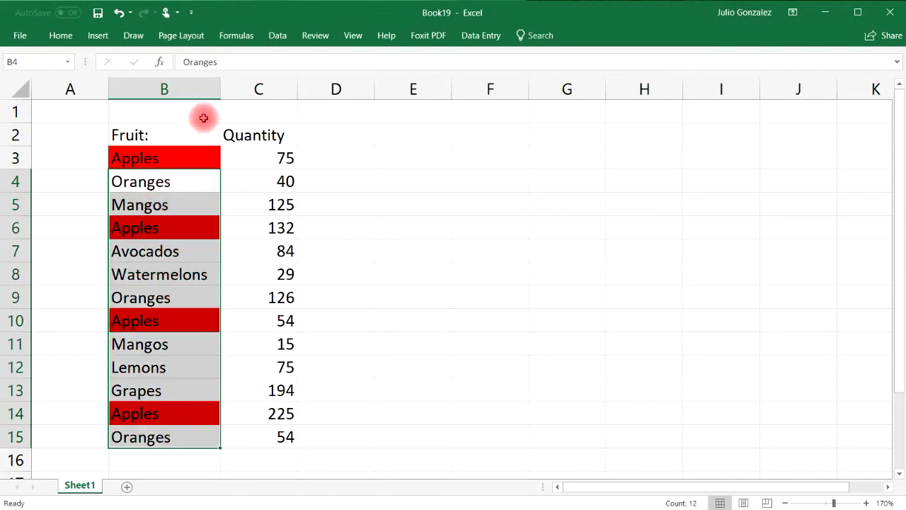
click(421, 198)
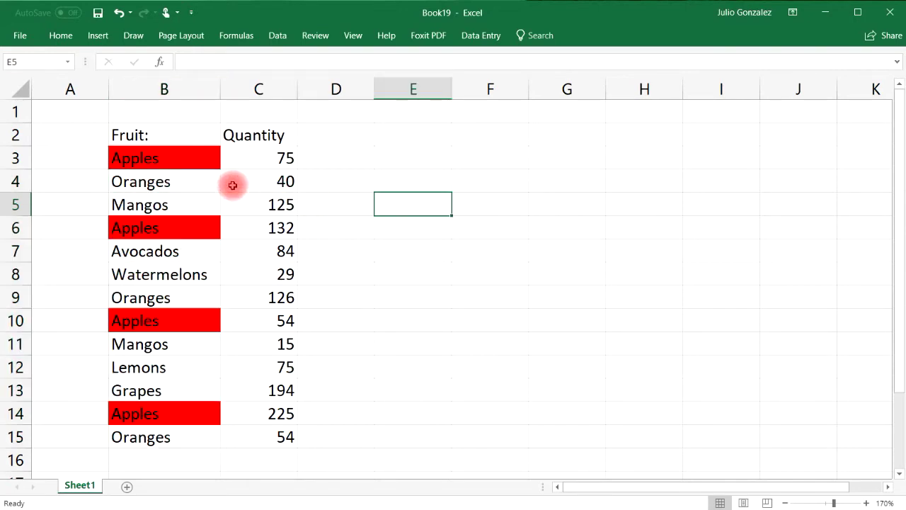
click(174, 180)
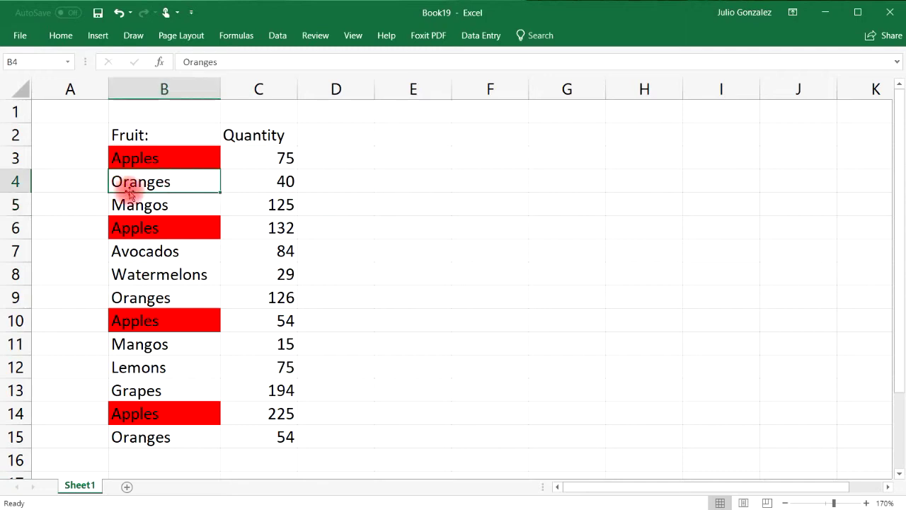
click(368, 193)
drag(166, 181, 150, 436)
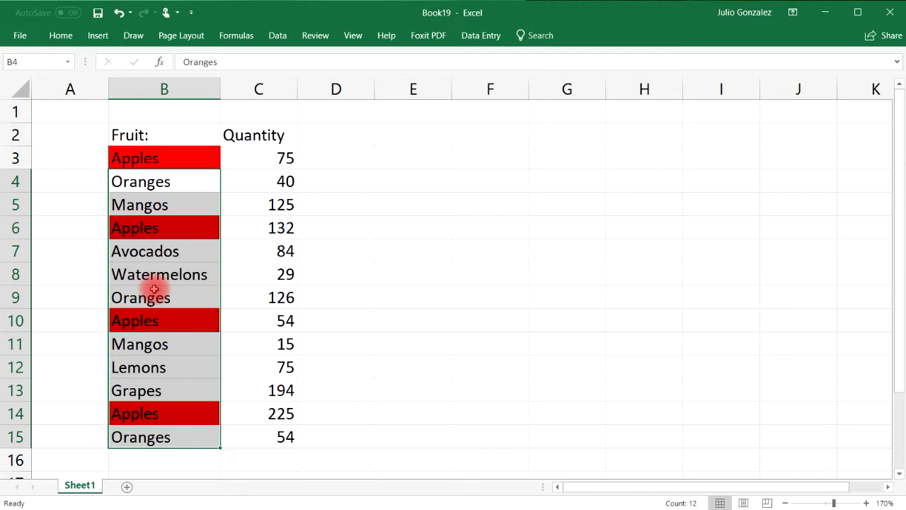
click(57, 35)
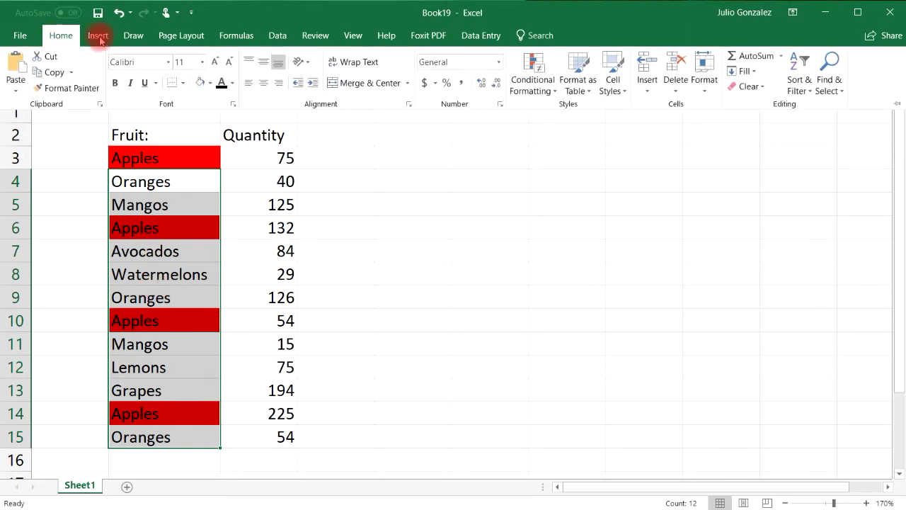
Add a Text That Contains 'Oranges' rule with a custom gold fill, then deselect to view it
click(536, 83)
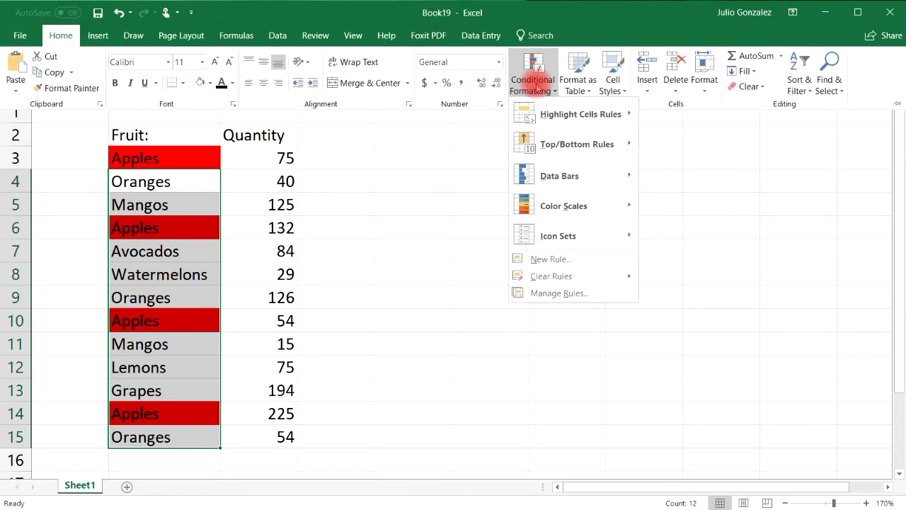
mouse_move(572, 116)
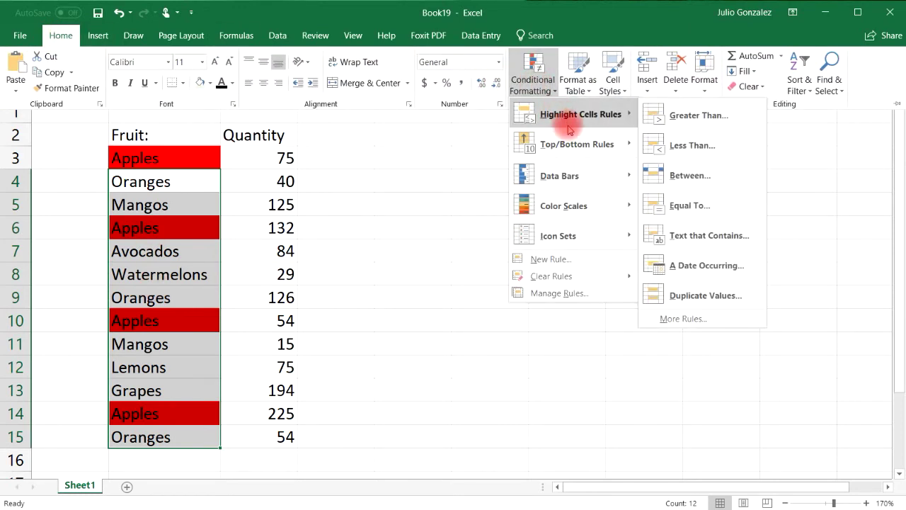
click(737, 238)
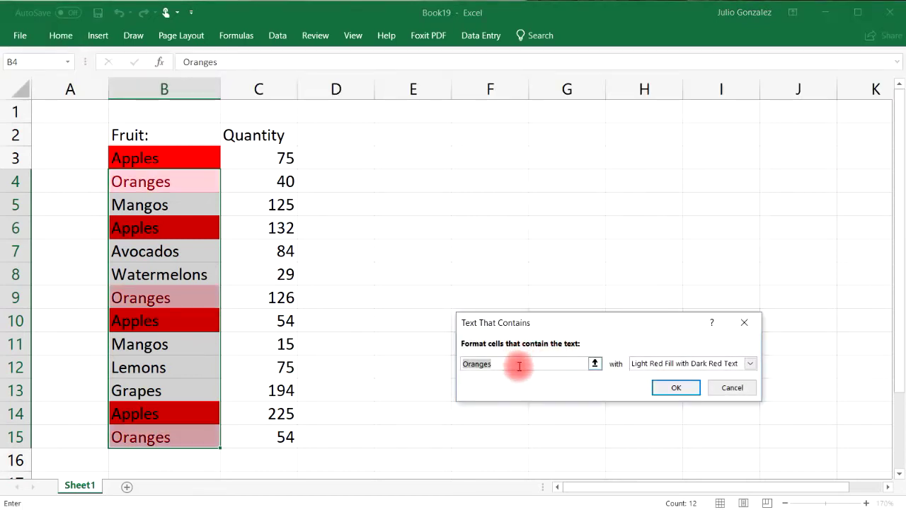
click(750, 363)
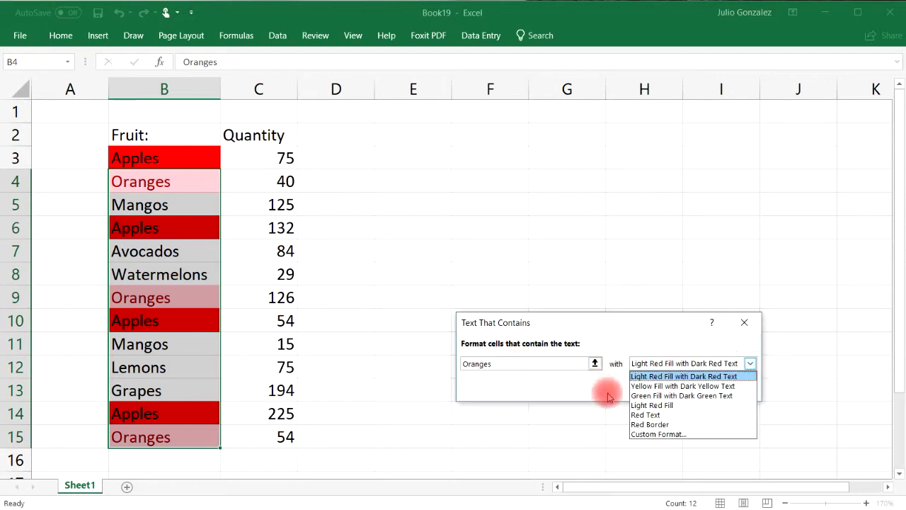
click(659, 434)
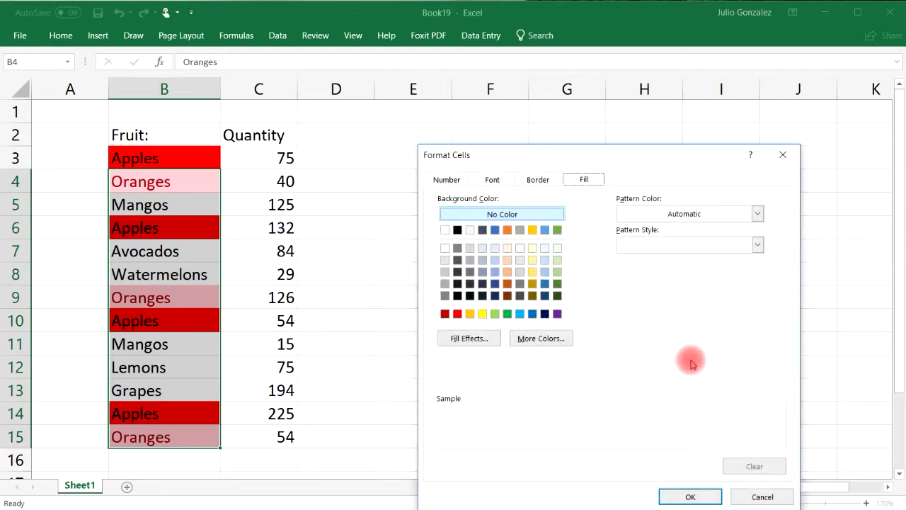
click(470, 314)
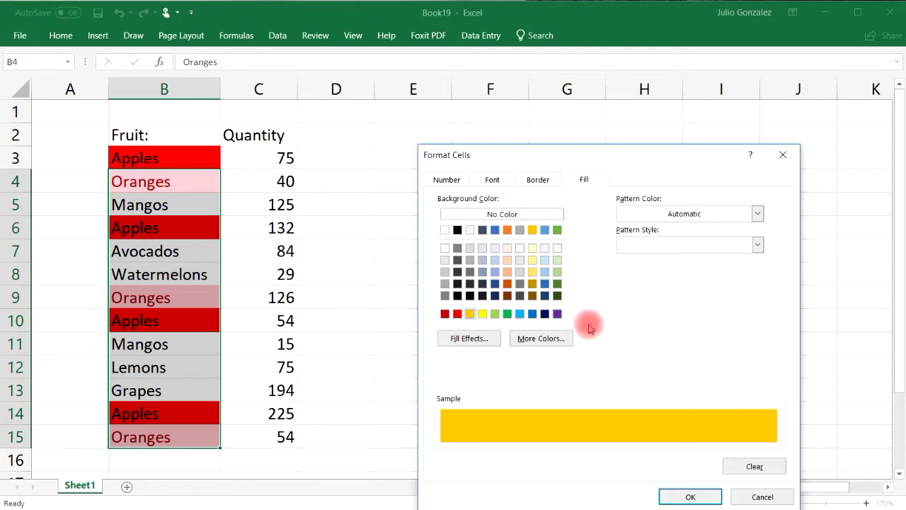
click(688, 496)
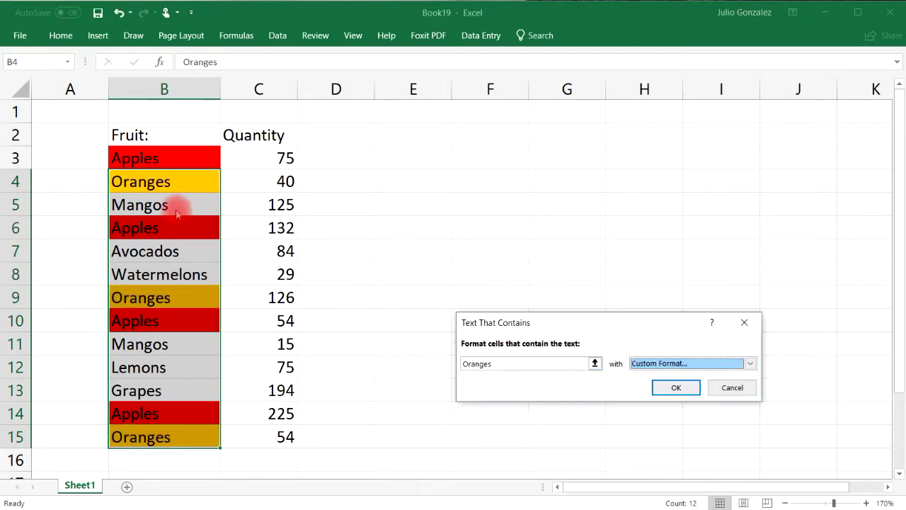
click(689, 388)
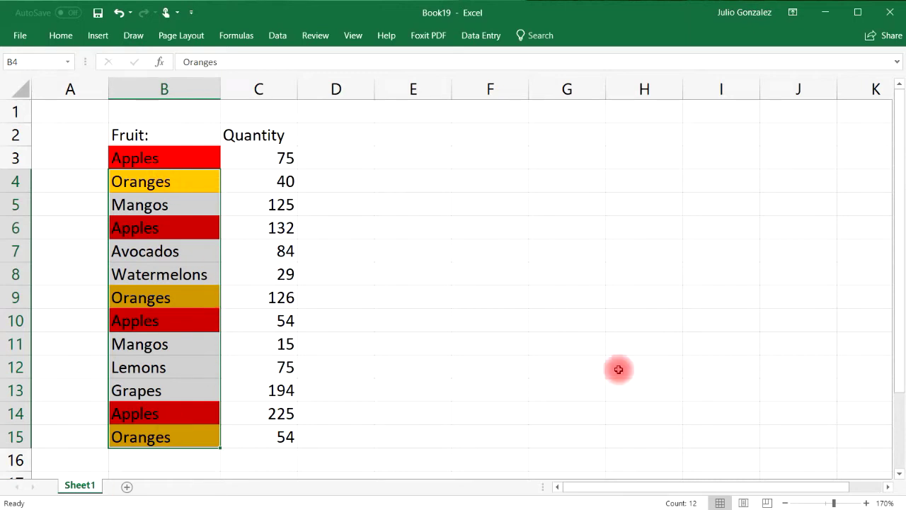
click(184, 206)
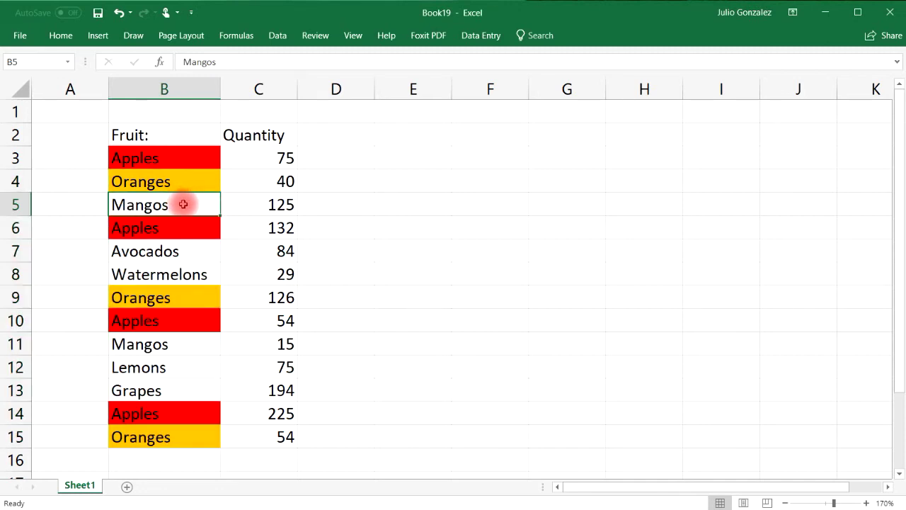
Select B5:B15 and try a light red preset Text That Contains 'Mangos' rule, then undo it
drag(186, 206, 172, 430)
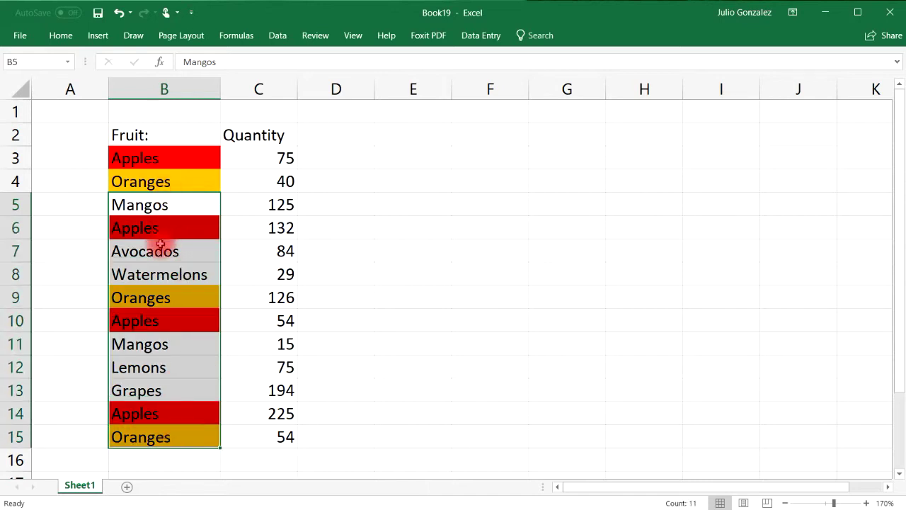
click(61, 35)
click(532, 83)
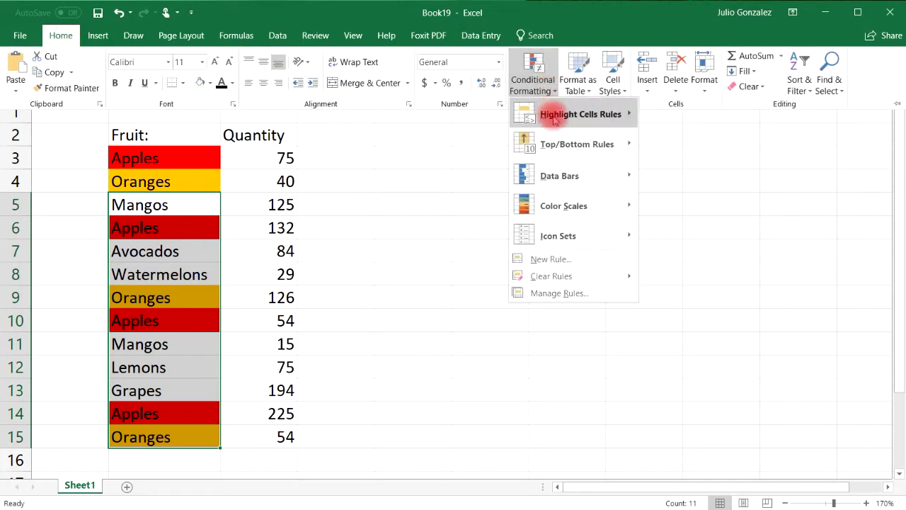
mouse_move(578, 118)
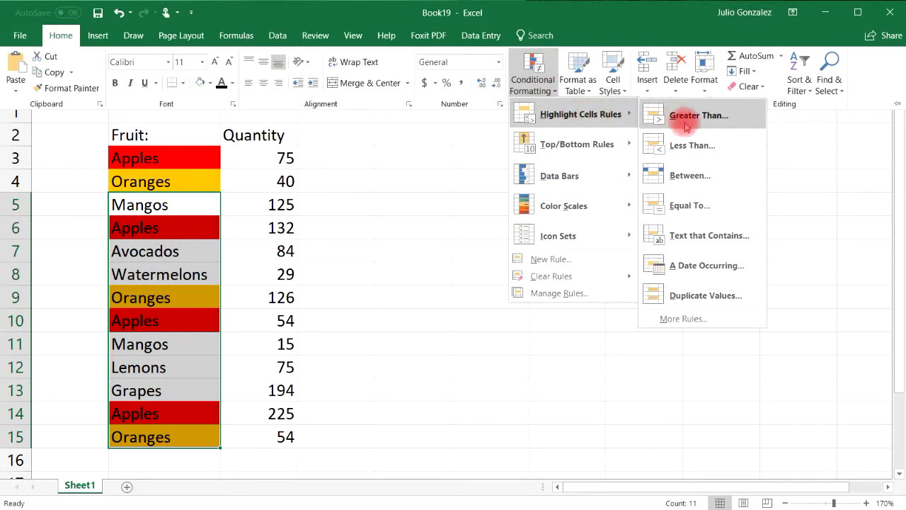
click(694, 236)
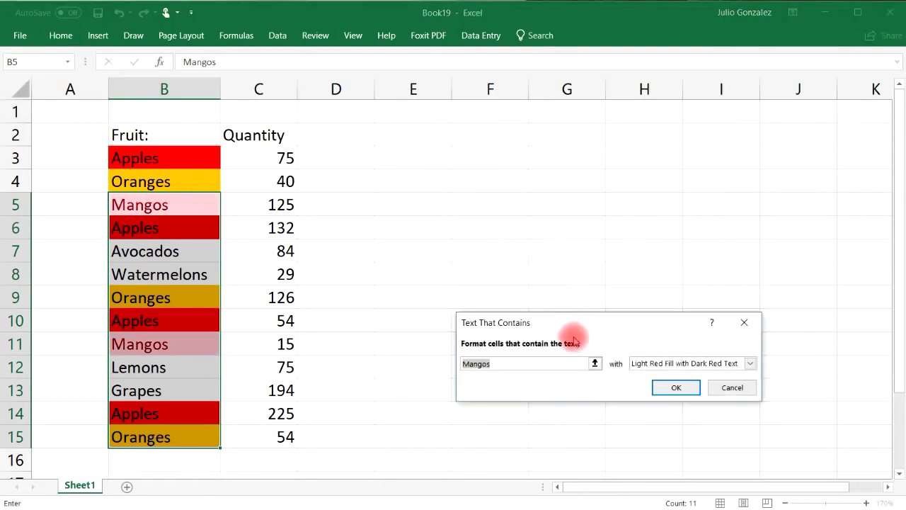
click(749, 363)
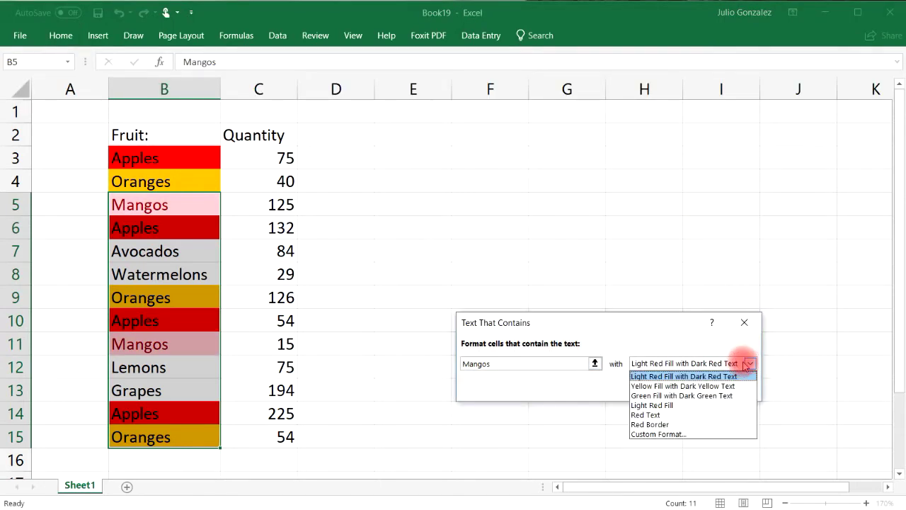
click(702, 441)
click(676, 386)
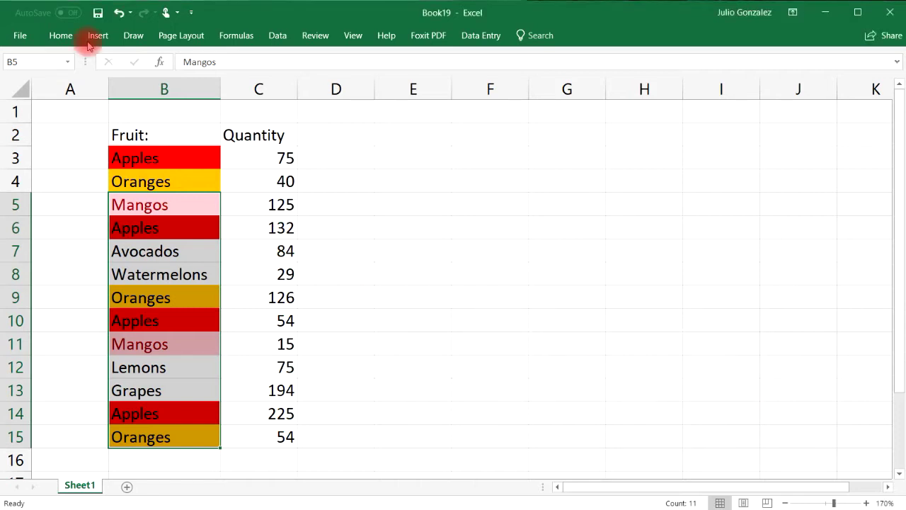
click(120, 12)
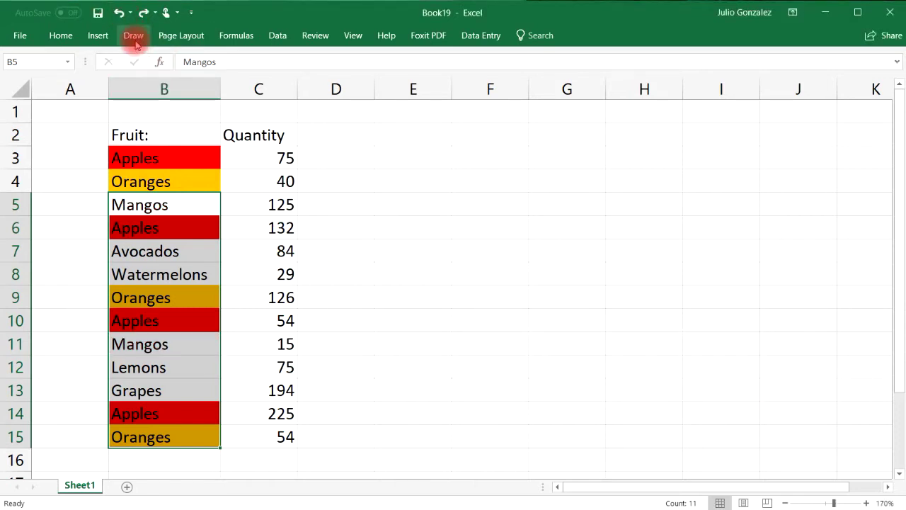
Reapply the Text That Contains 'Mangos' rule with a custom dark green fill
click(61, 35)
click(532, 91)
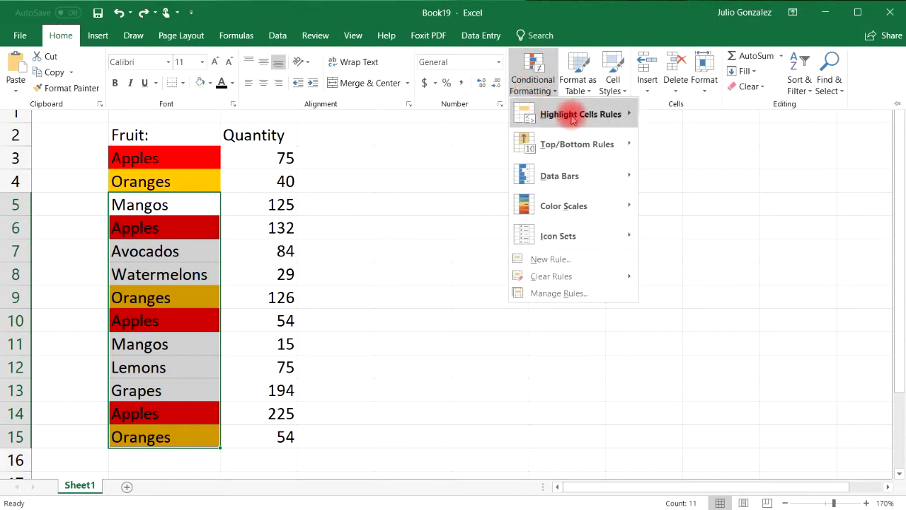
mouse_move(575, 117)
click(739, 237)
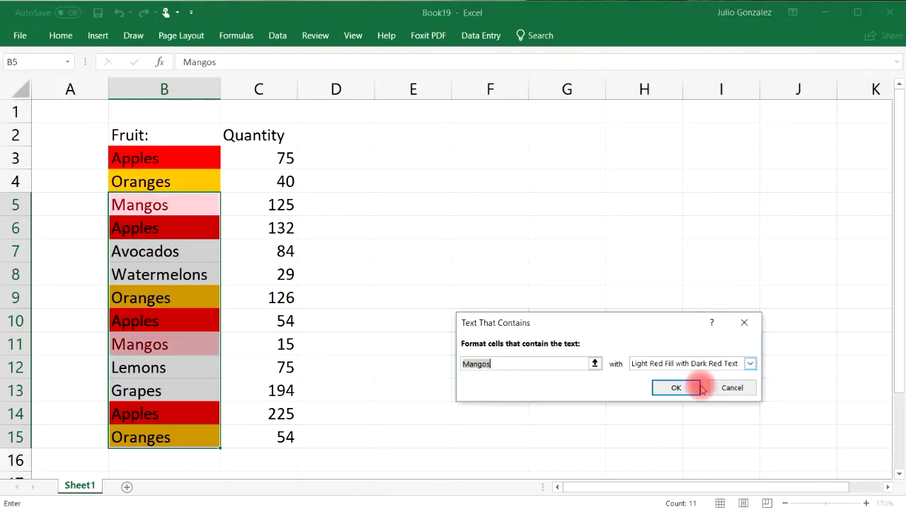
click(750, 364)
click(683, 434)
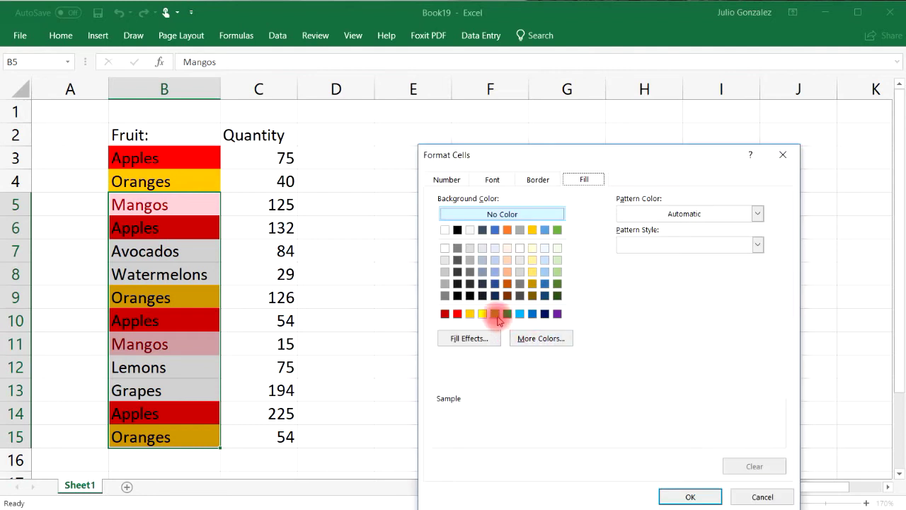
click(495, 313)
click(507, 314)
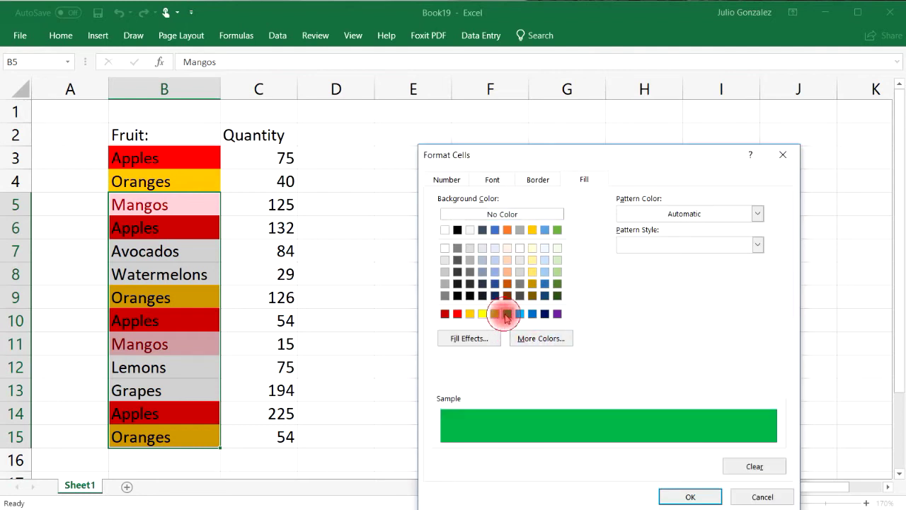
click(690, 496)
click(675, 389)
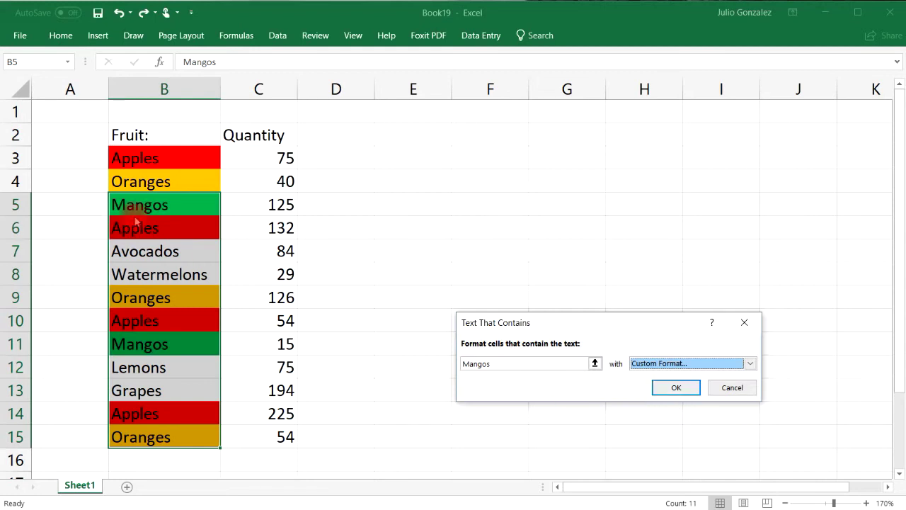
click(197, 358)
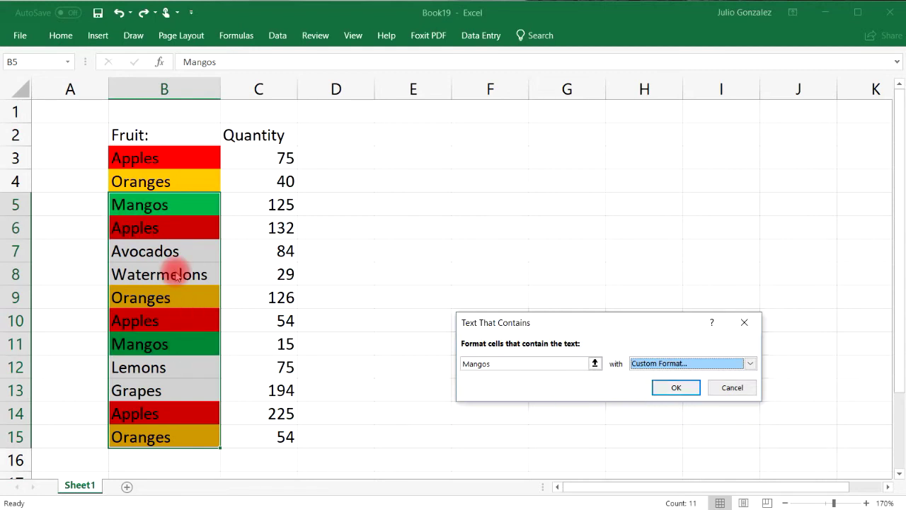
click(674, 387)
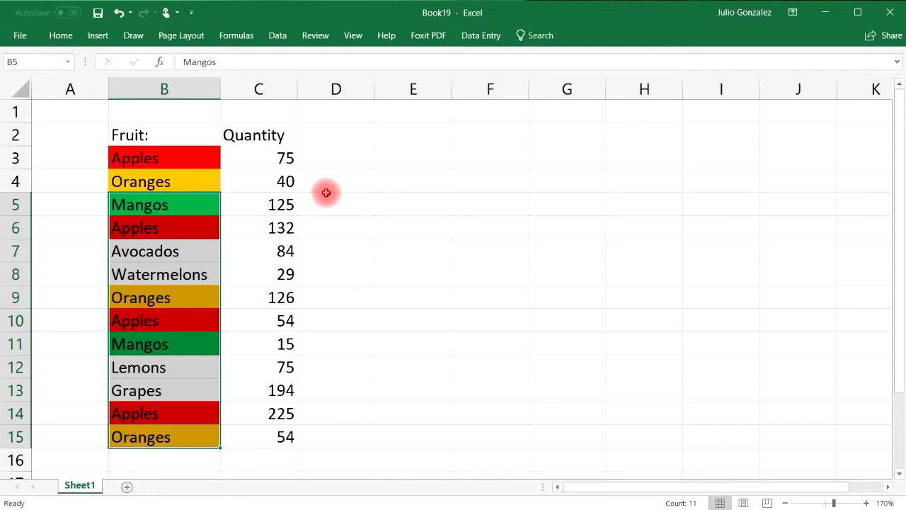
Apply solid blue data bars to quantities C3:C15, undoing and redoing them once
drag(291, 158, 283, 437)
click(61, 35)
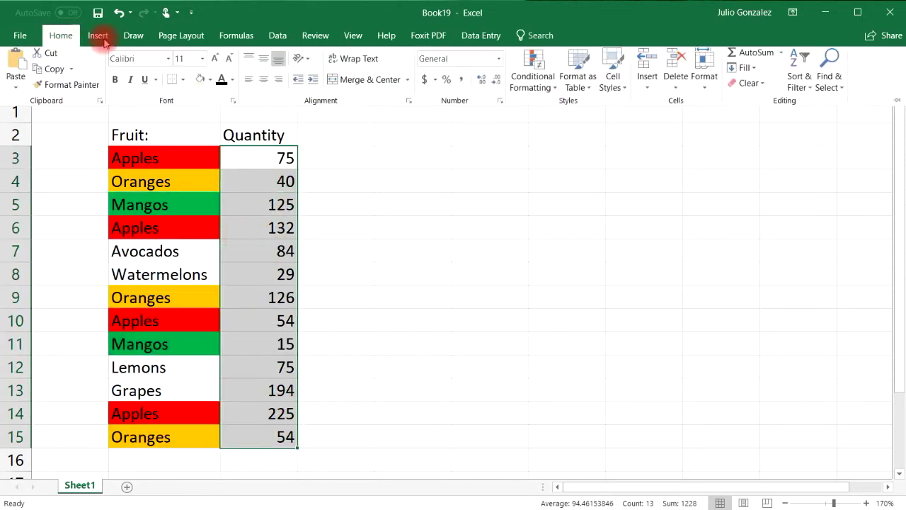
click(550, 90)
click(576, 178)
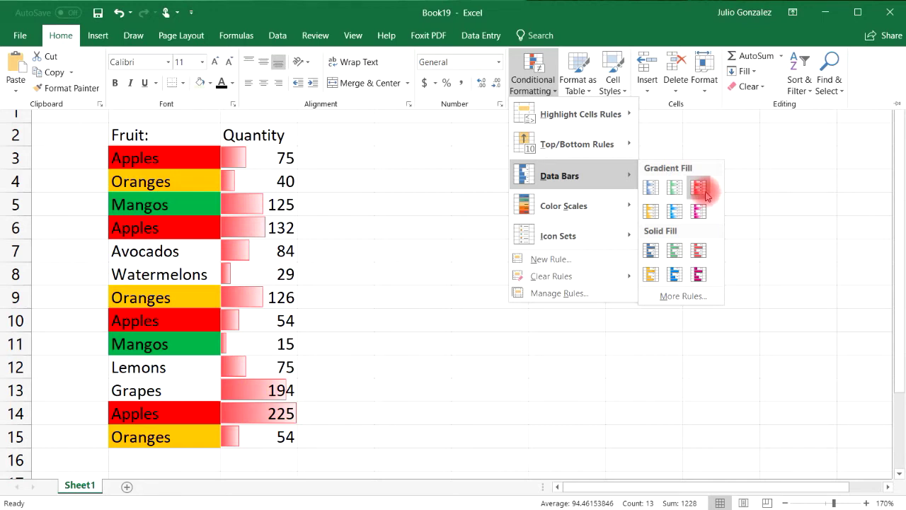
click(673, 276)
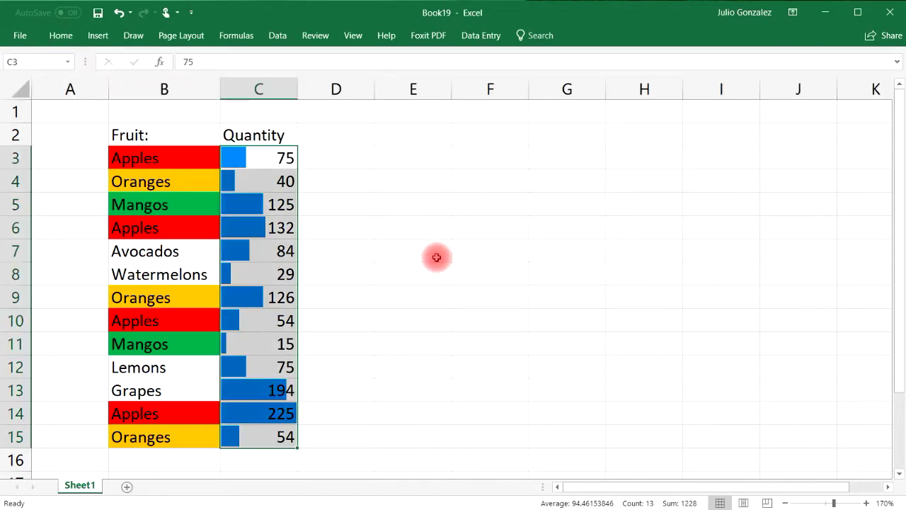
click(120, 13)
click(144, 14)
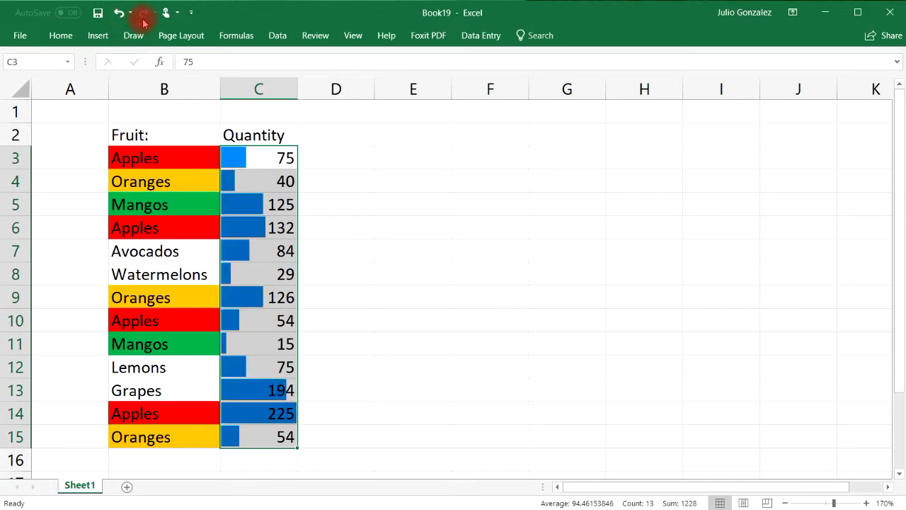
Clear the conditional formatting rules from the selected Quantity cells C3:C15
click(61, 35)
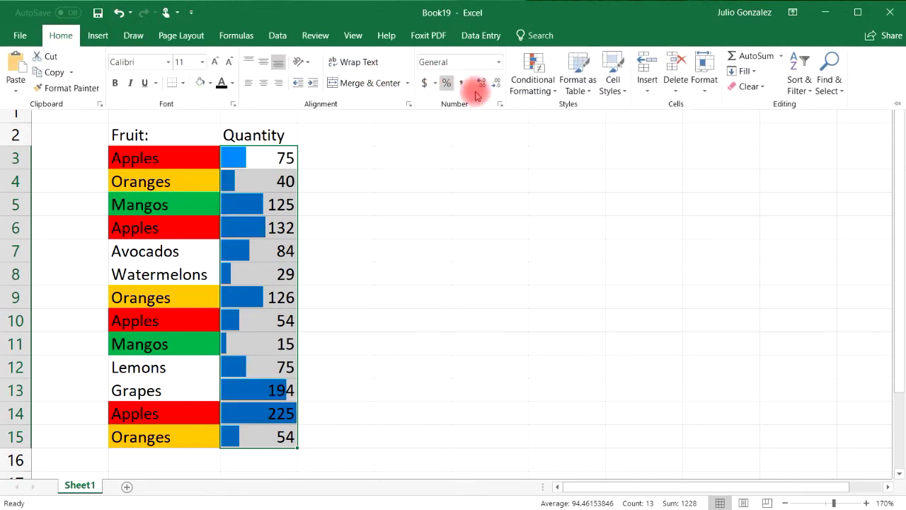
click(554, 92)
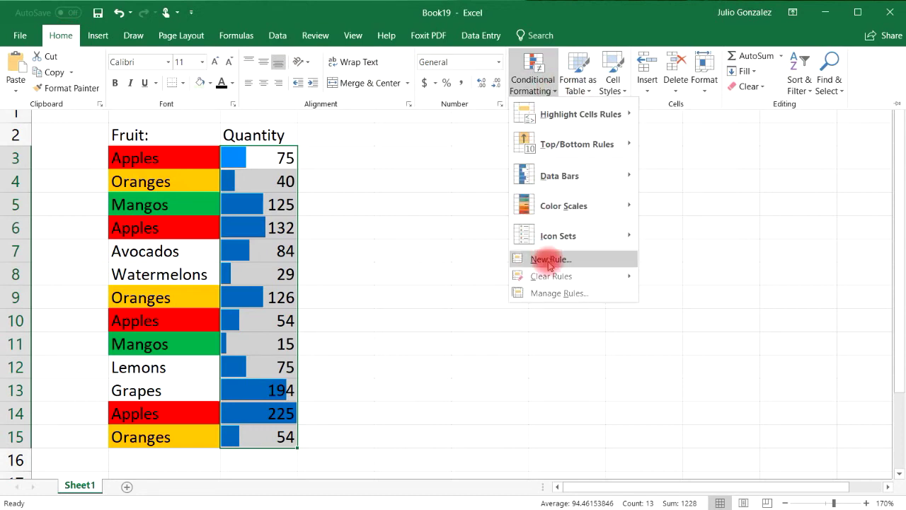
mouse_move(560, 277)
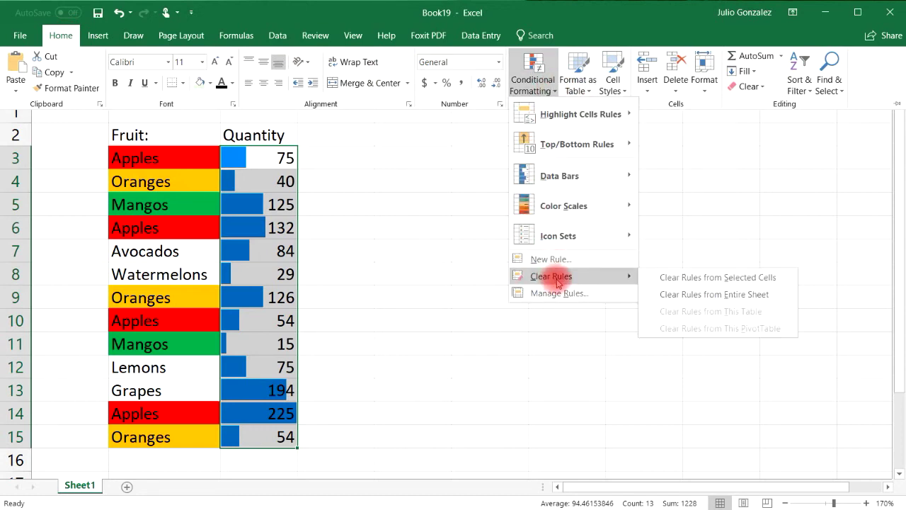
click(700, 277)
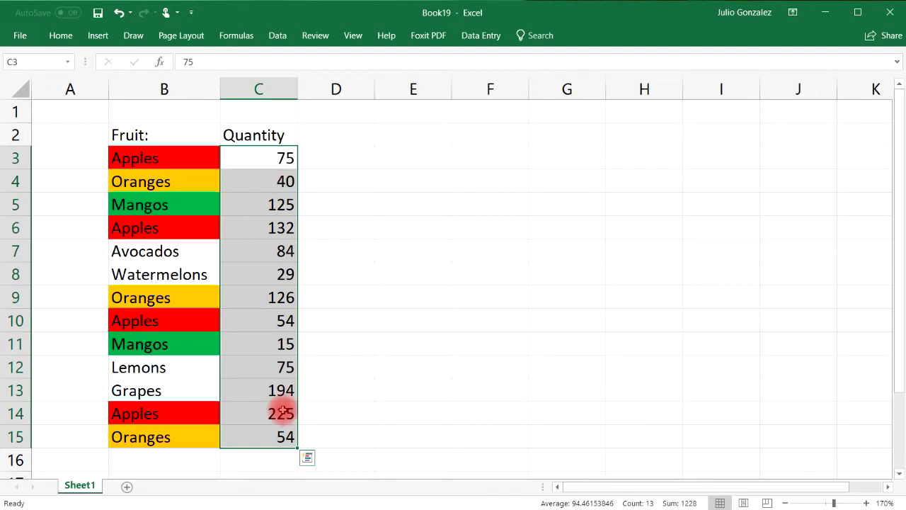
click(307, 459)
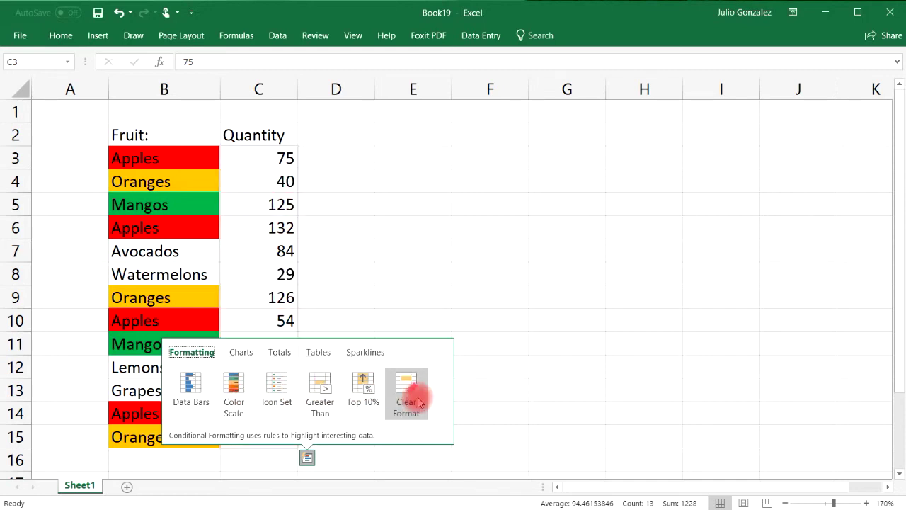
click(61, 35)
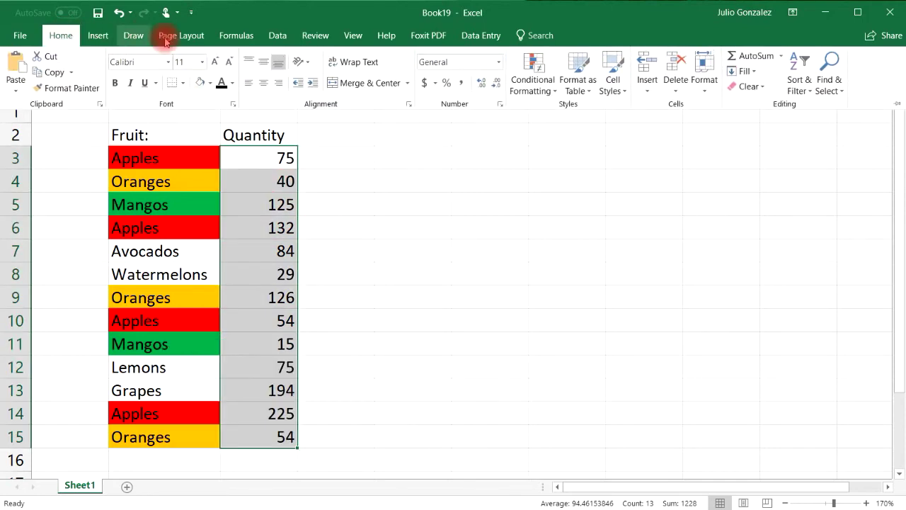
Start a new rule for the Quantity values via Color Scales > More Rules
click(533, 74)
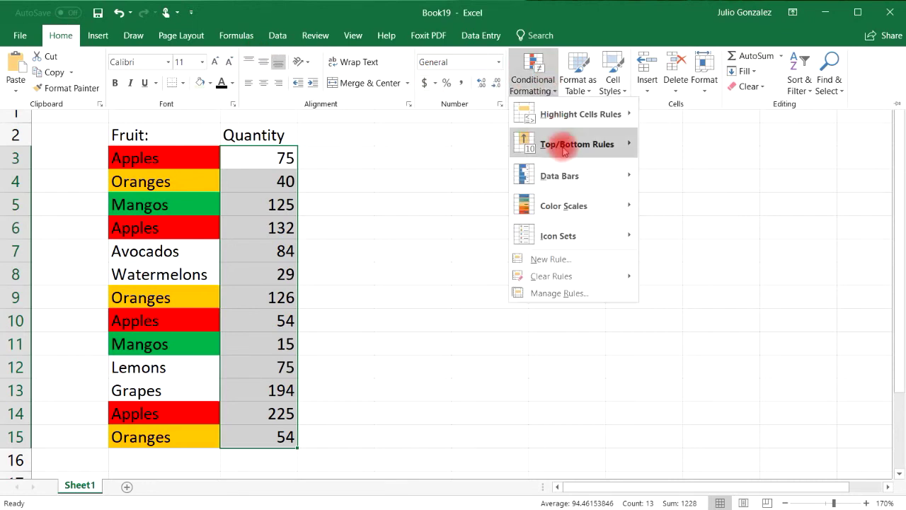
mouse_move(564, 198)
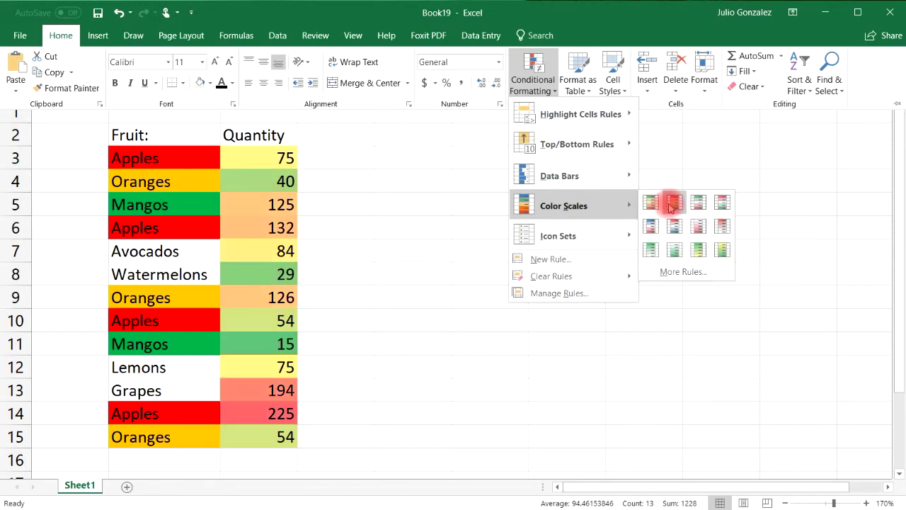
click(684, 272)
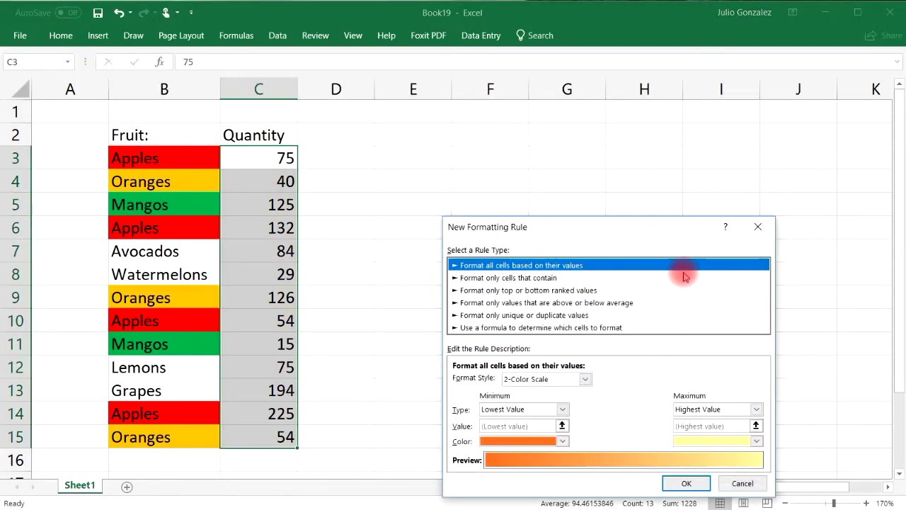
Set the rule to a 3-Color Scale with red minimum and green maximum, and confirm
click(585, 379)
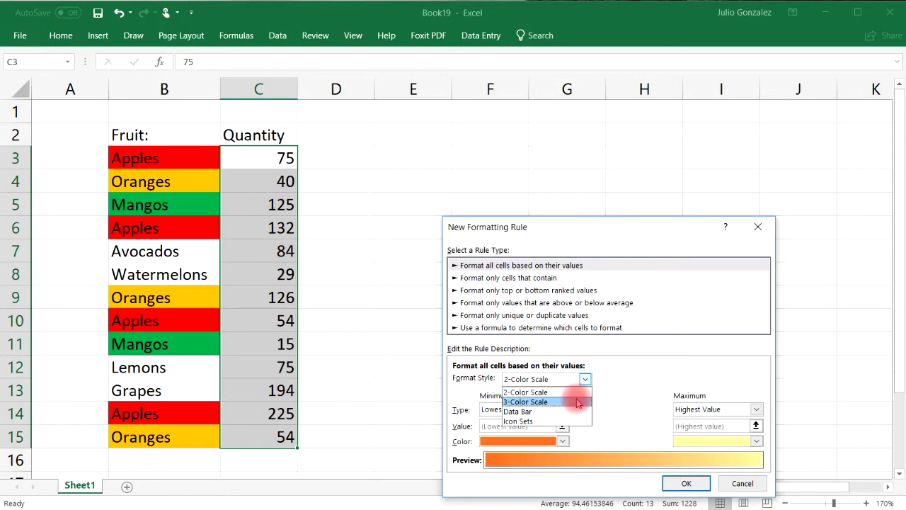
click(578, 401)
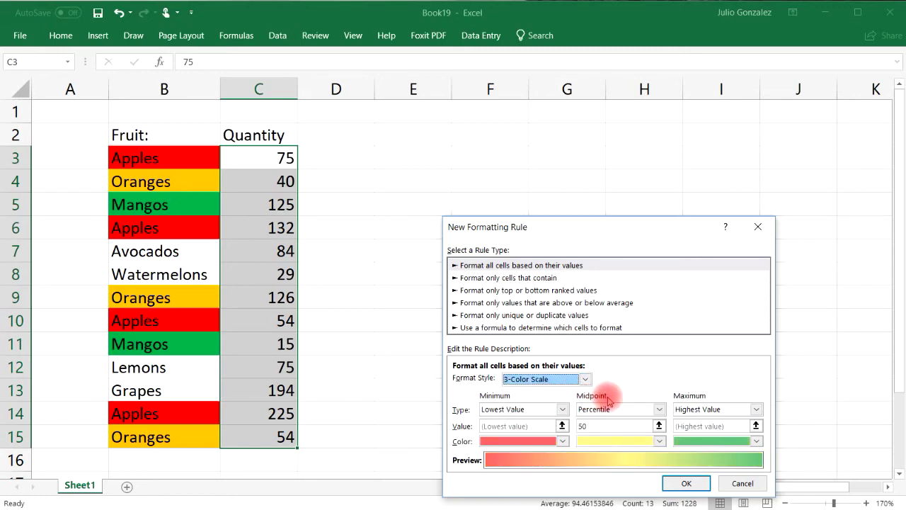
click(562, 441)
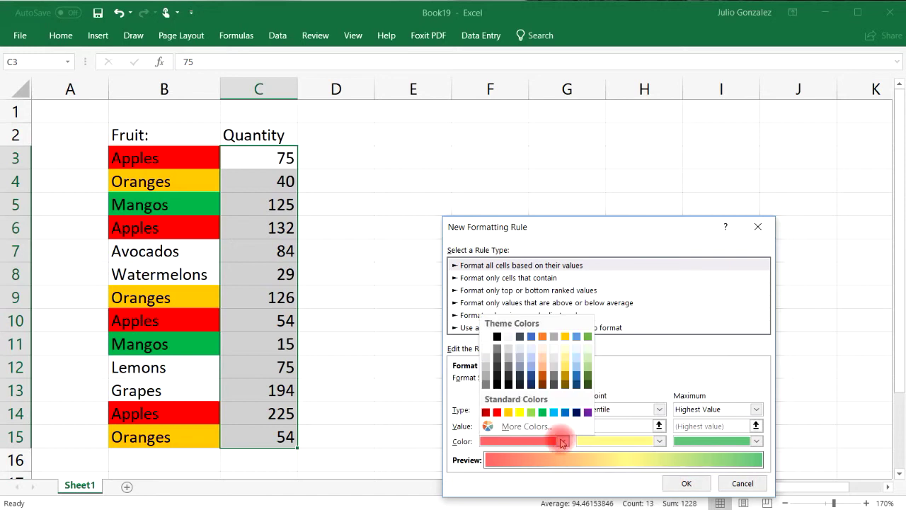
click(497, 412)
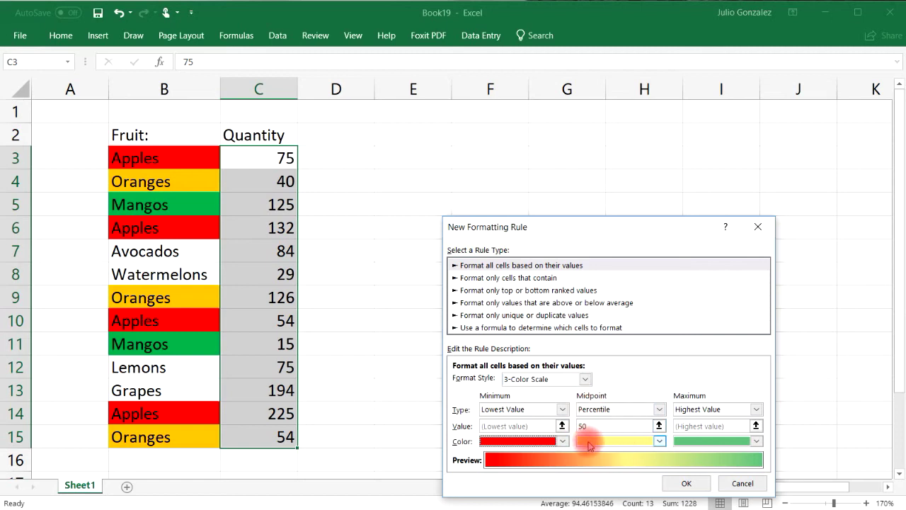
click(756, 442)
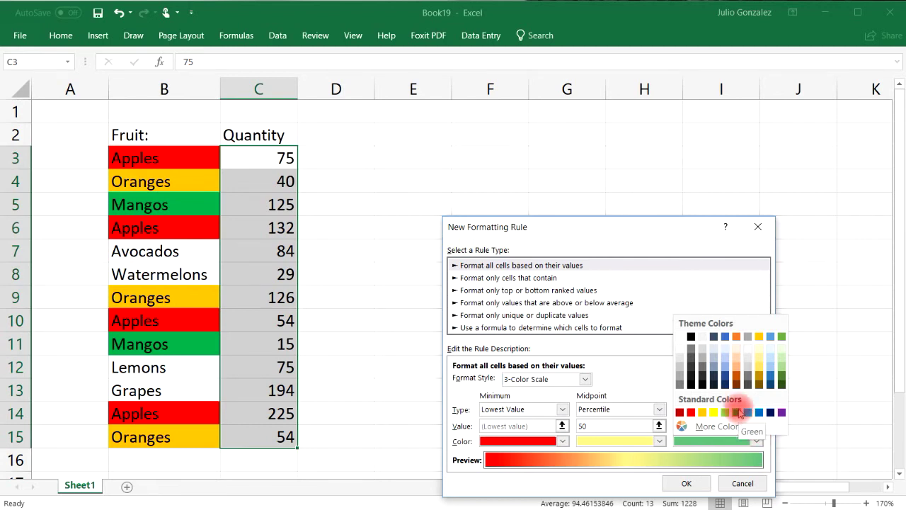
click(740, 412)
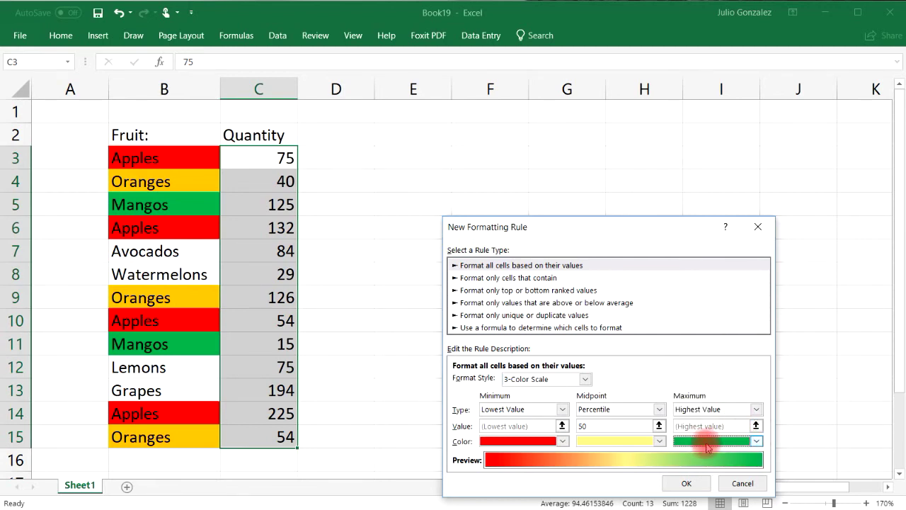
click(686, 483)
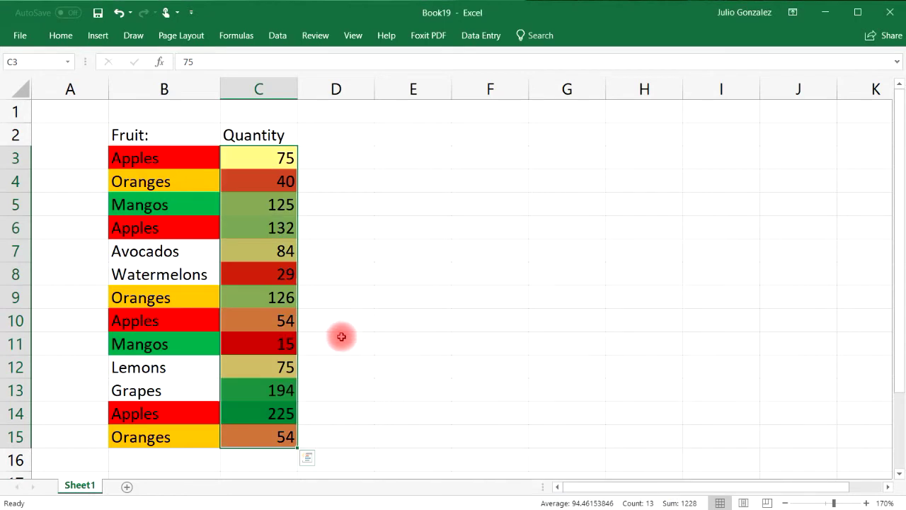
click(286, 417)
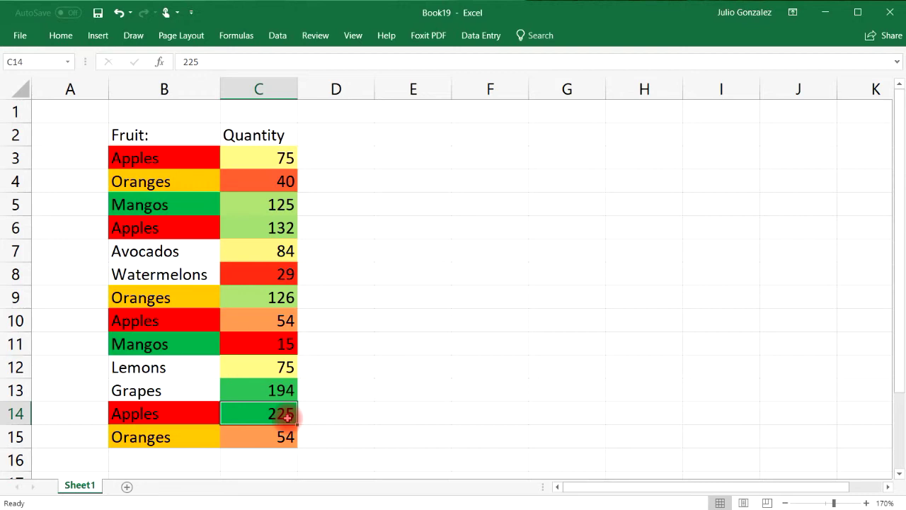
click(276, 345)
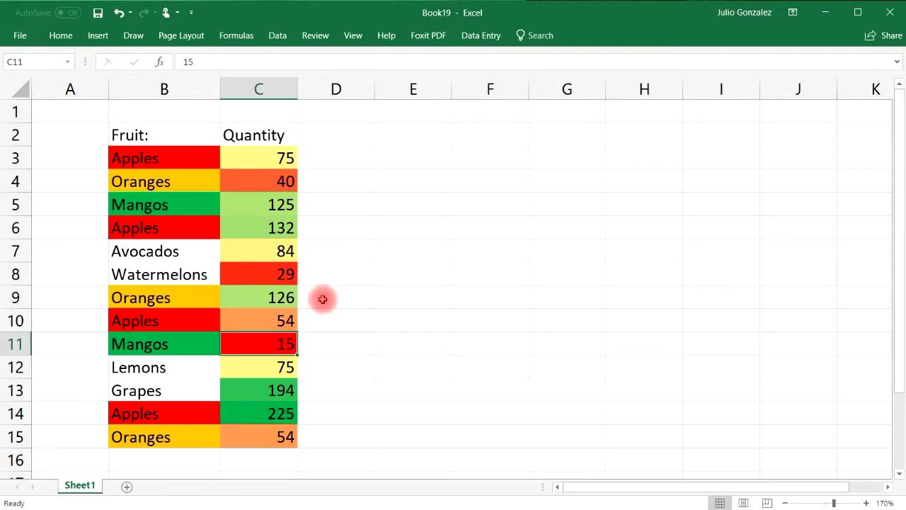
click(262, 181)
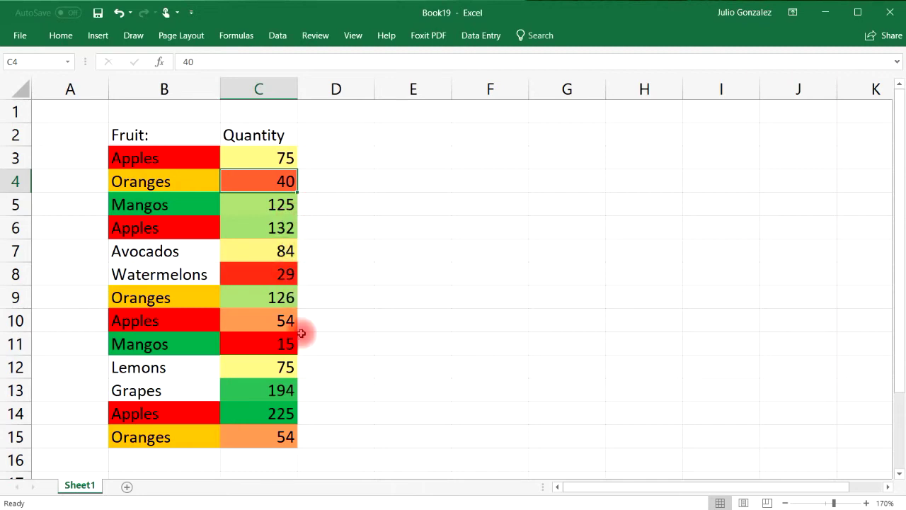
click(283, 159)
click(289, 247)
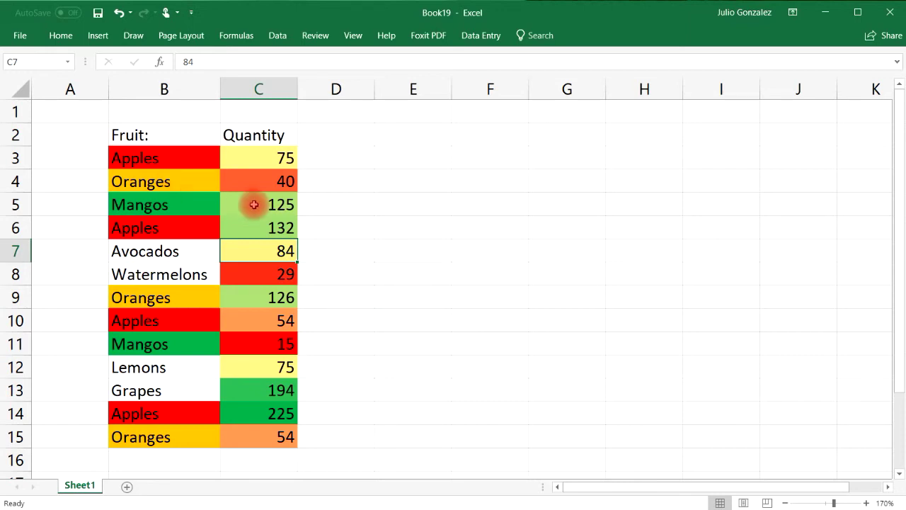
click(68, 41)
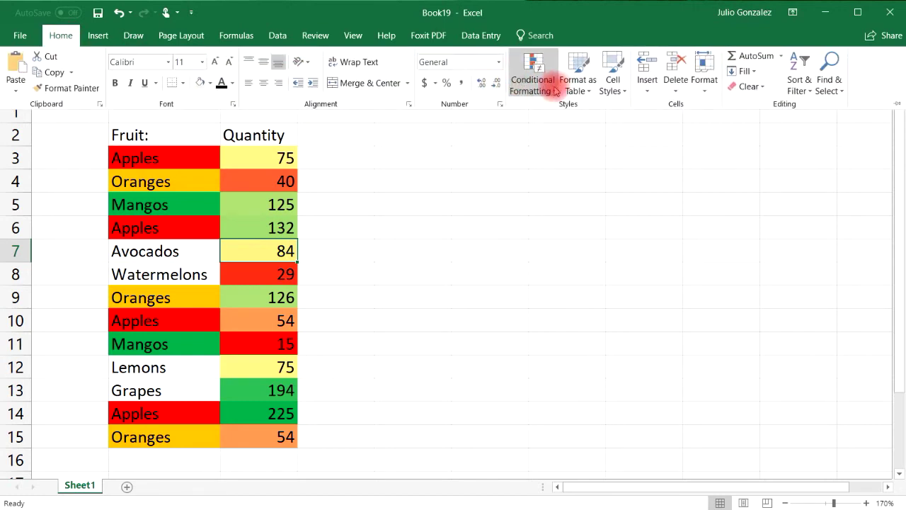
click(557, 85)
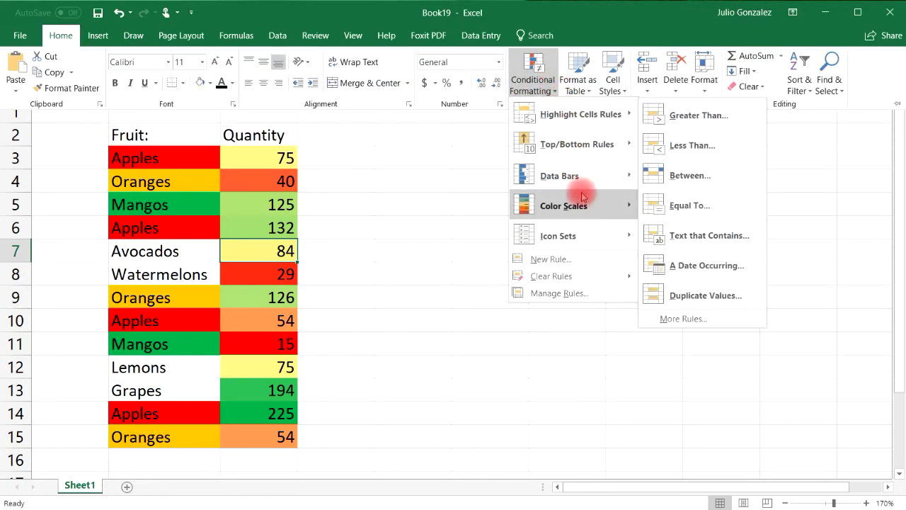
mouse_move(583, 206)
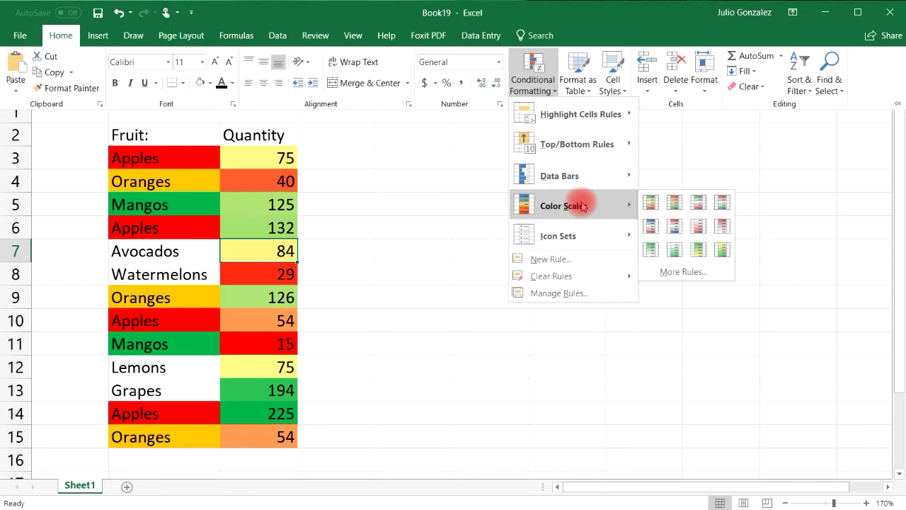
mouse_move(578, 232)
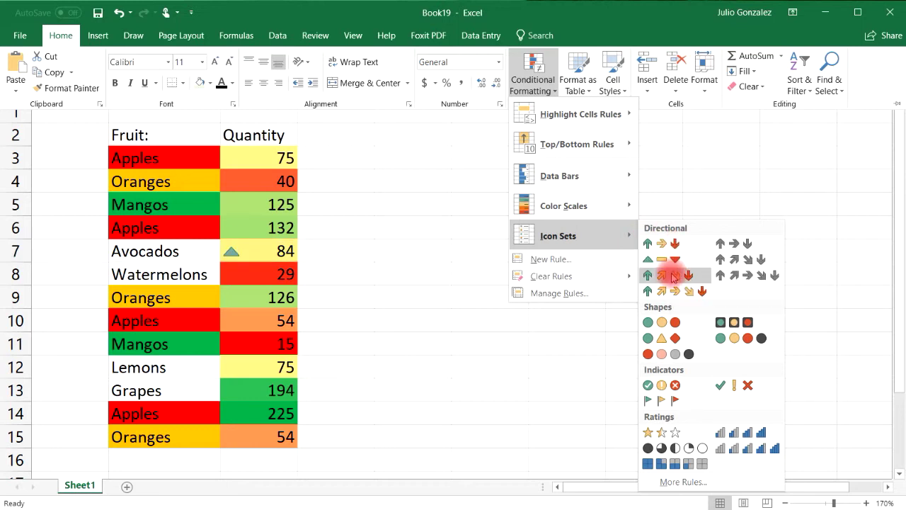
click(350, 221)
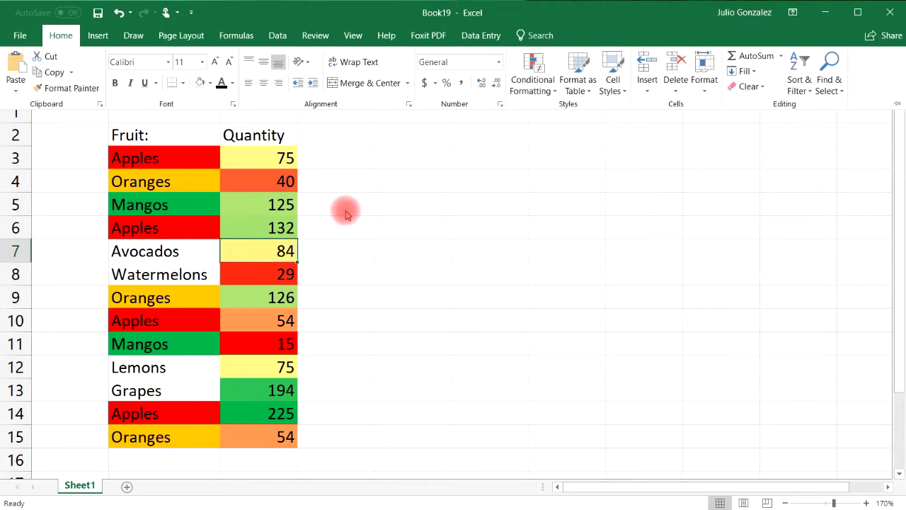
click(348, 214)
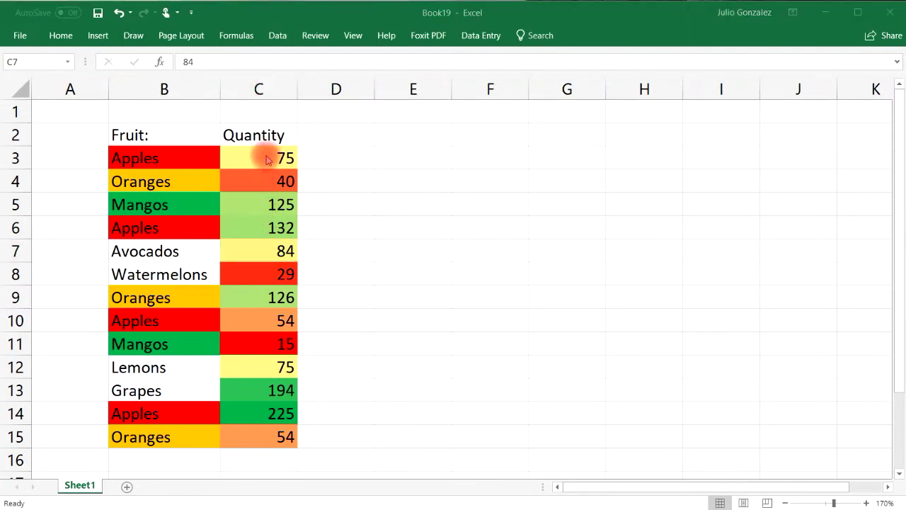
Select C3:C15 and preview the 5 Arrows (Colored) icon set from Conditional Formatting
drag(275, 157, 273, 431)
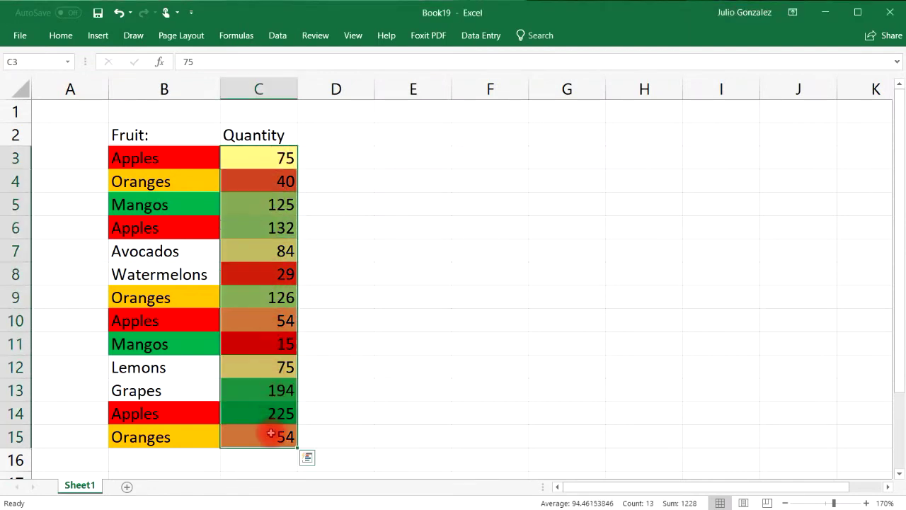
click(61, 36)
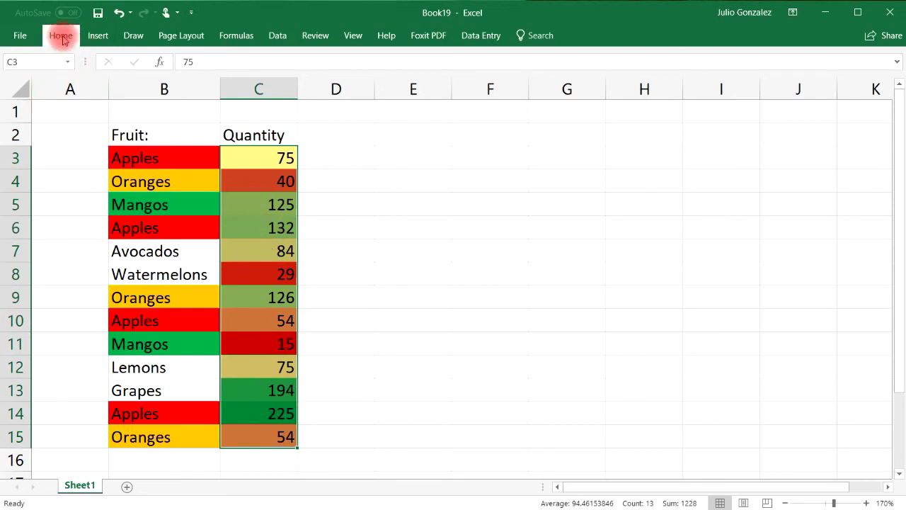
click(538, 89)
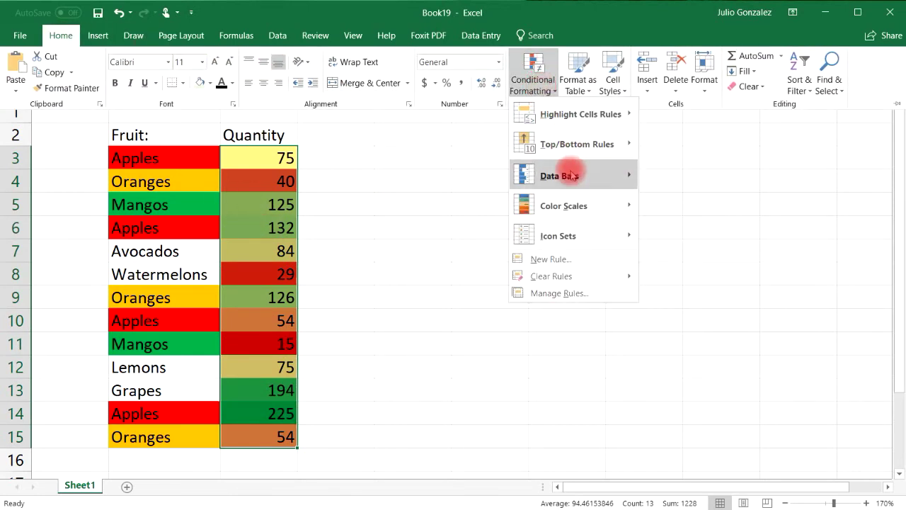
mouse_move(546, 205)
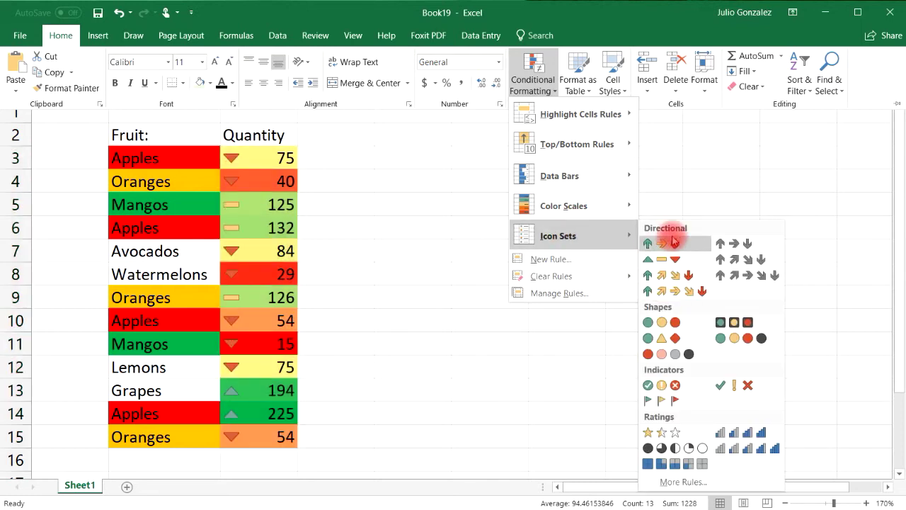
Apply the 5 Arrows (Colored) icon set and inspect the arrows in cells C3 through C14
click(675, 298)
key(ctrl+F1)
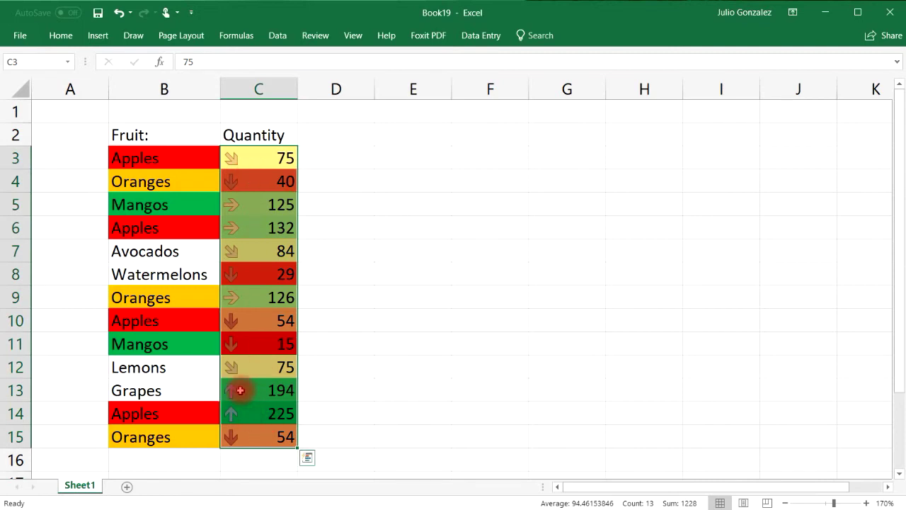
click(262, 388)
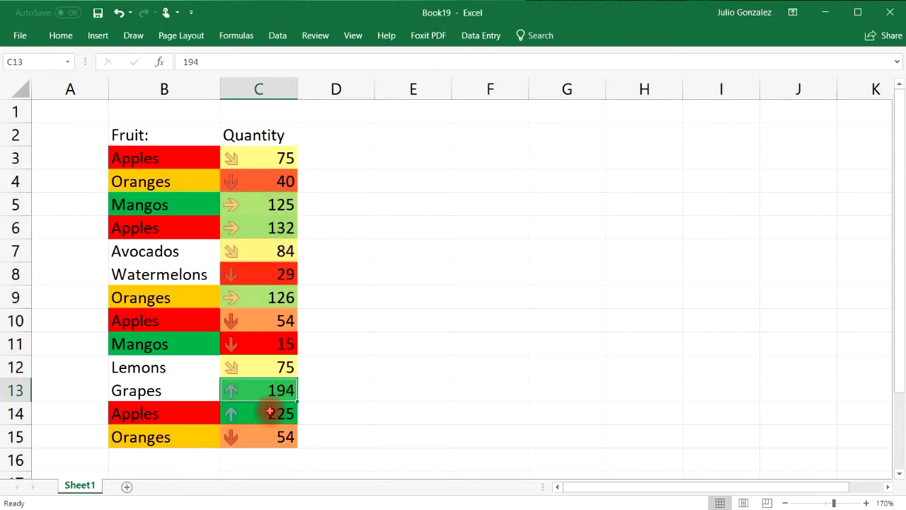
click(266, 411)
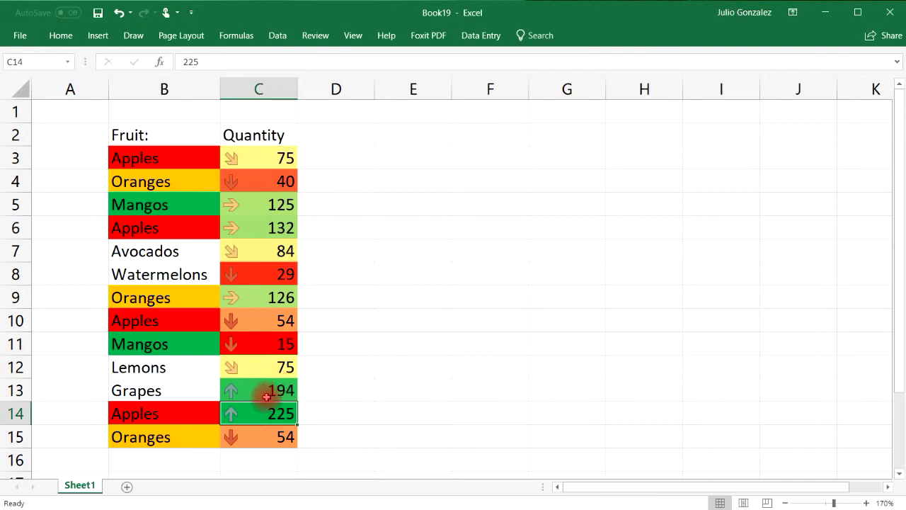
click(275, 346)
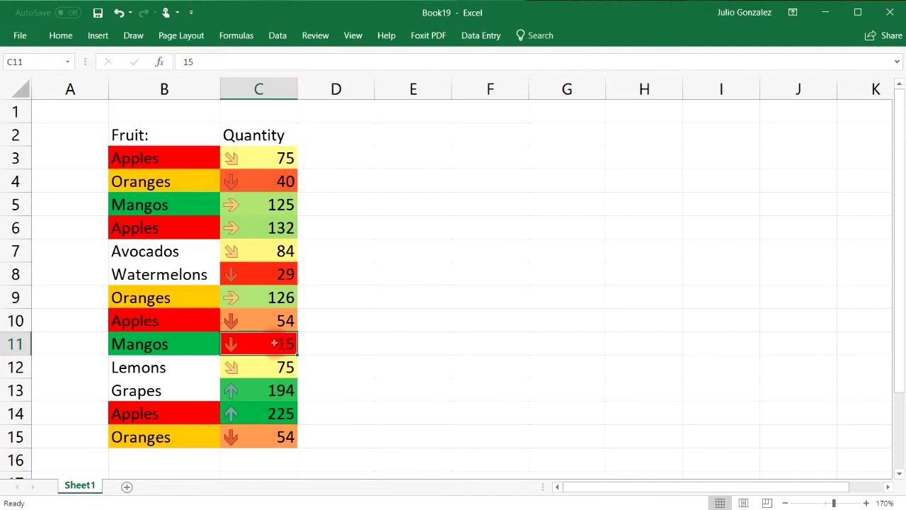
click(265, 274)
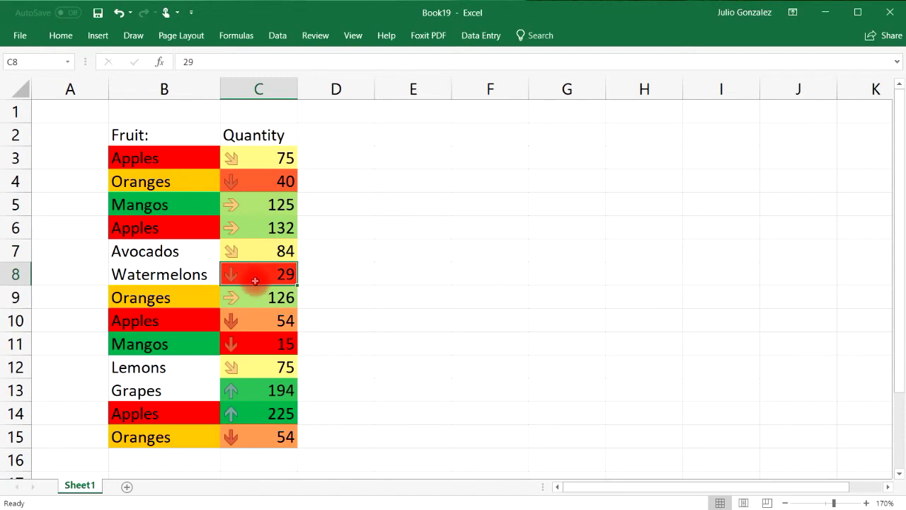
click(260, 204)
click(258, 229)
click(256, 295)
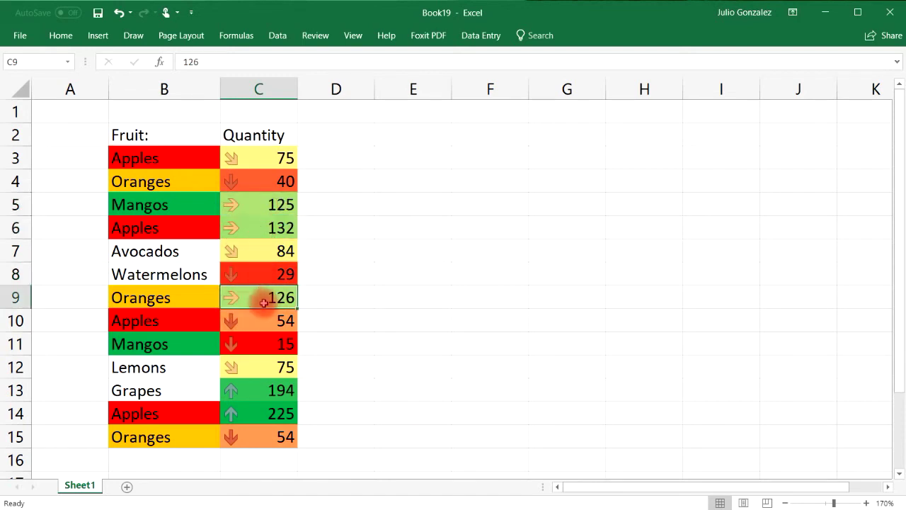
click(251, 158)
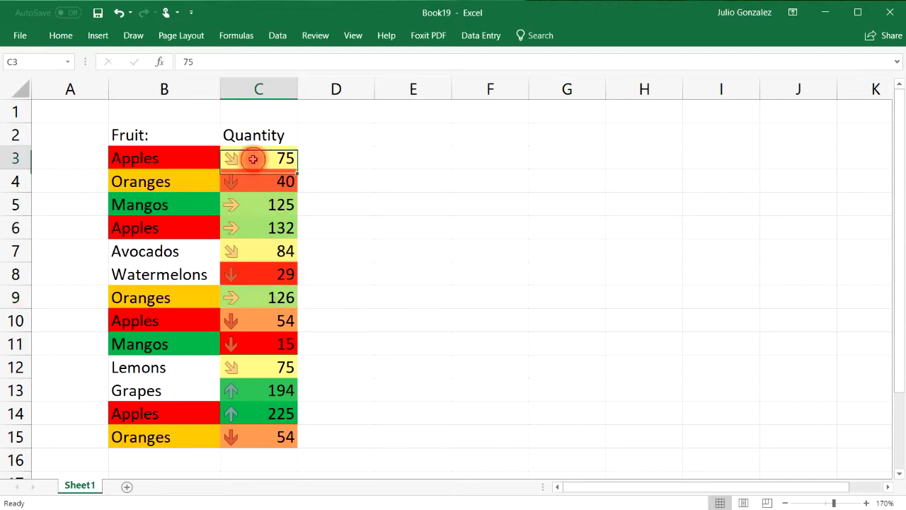
Select C12, then reselect the quantity range C3:C15
click(249, 364)
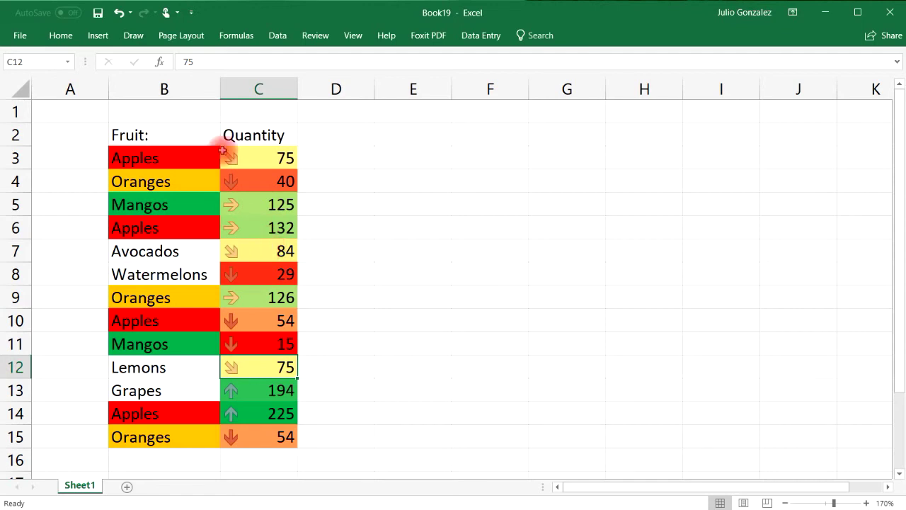
drag(276, 156, 283, 433)
click(59, 34)
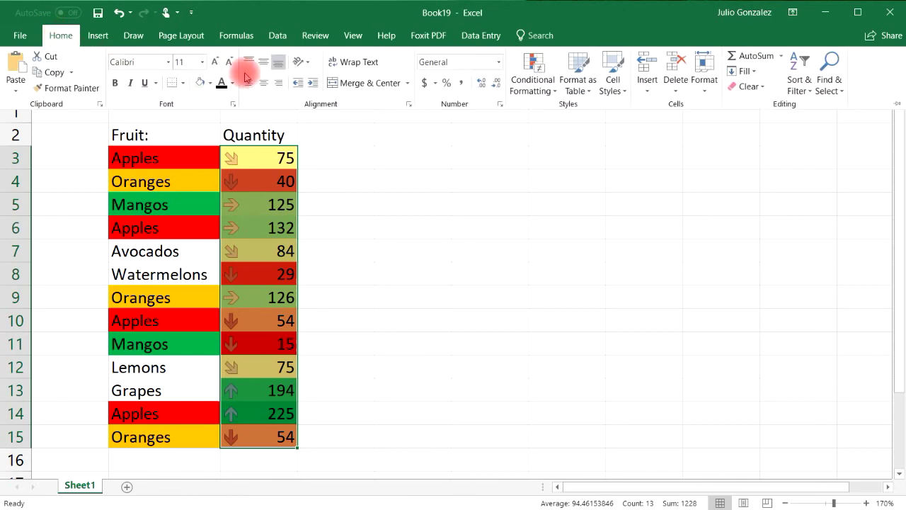
Delete the Graded Color Scale rule in the Rules Manager, keeping the arrow icons
click(535, 85)
mouse_move(561, 190)
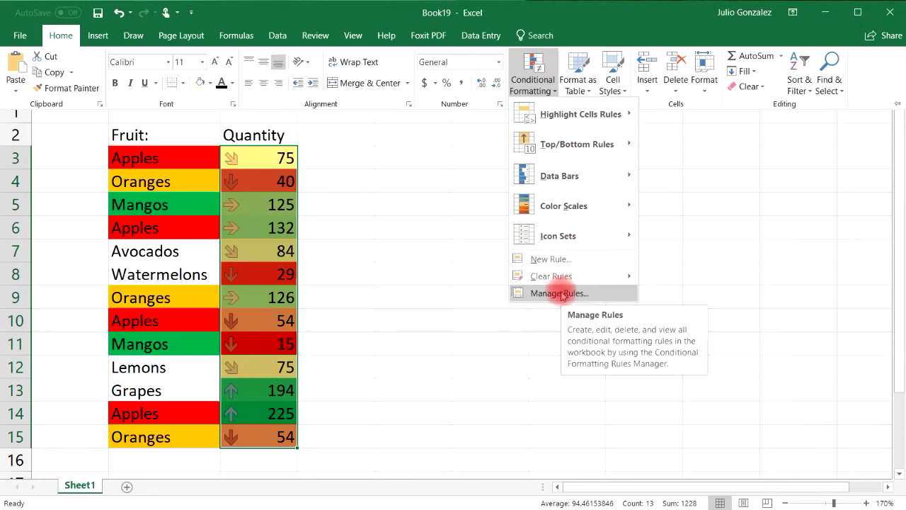
click(562, 294)
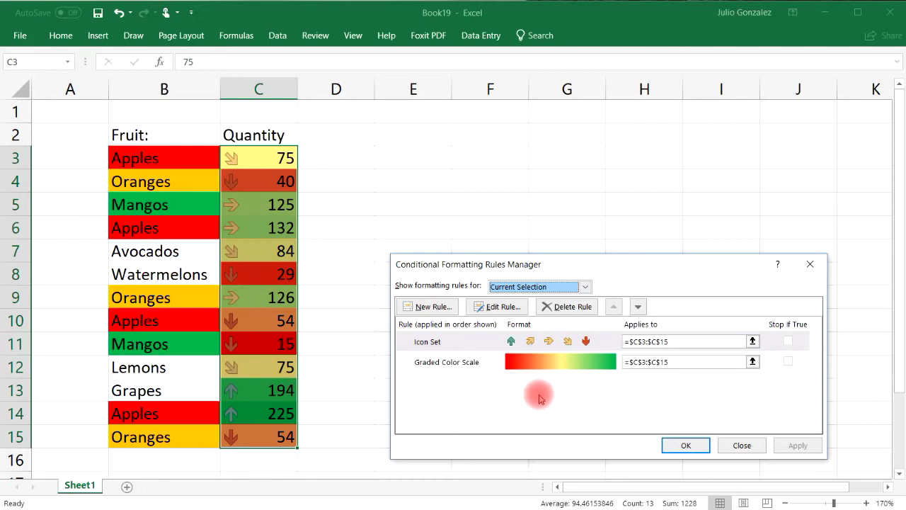
click(461, 363)
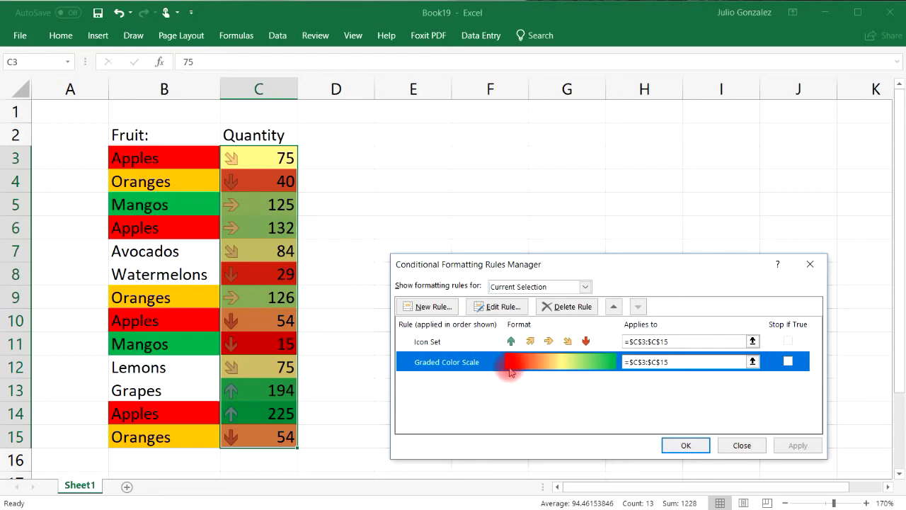
click(569, 310)
click(685, 443)
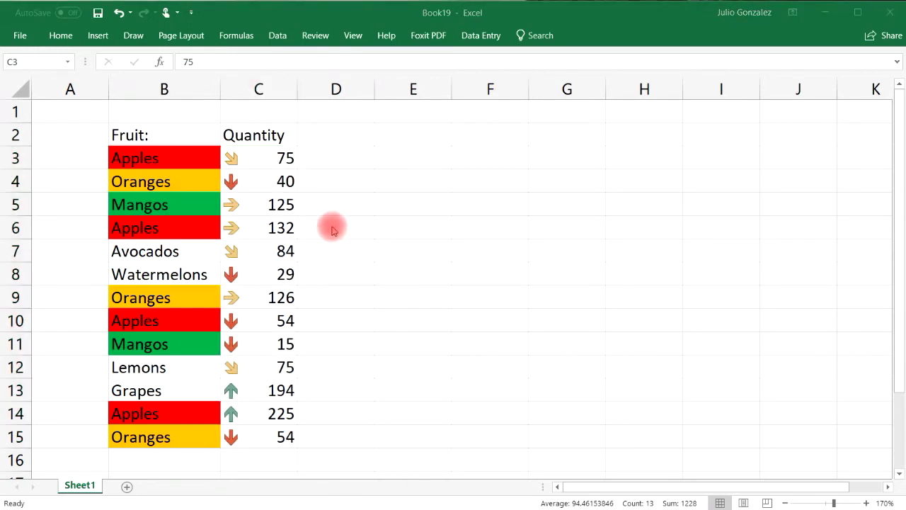
Replace the arrows with the 5 Ratings signal-bar icon set
click(72, 38)
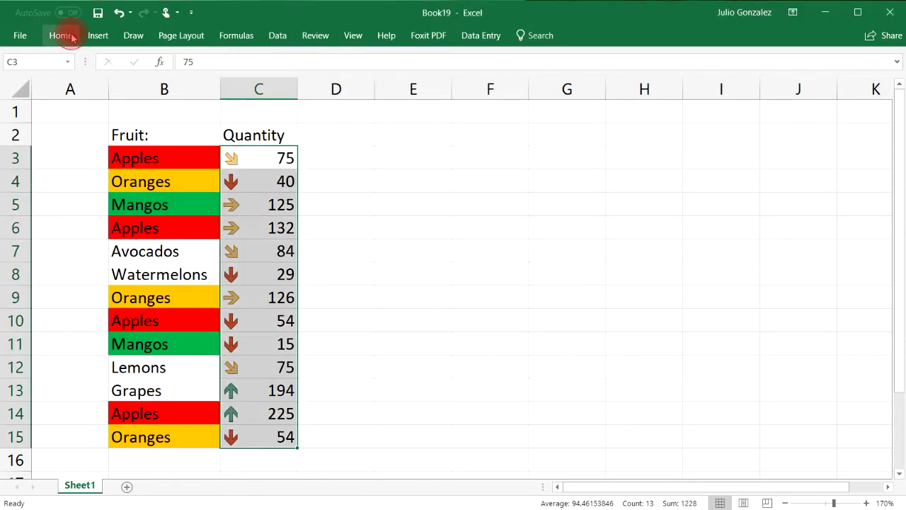
click(71, 37)
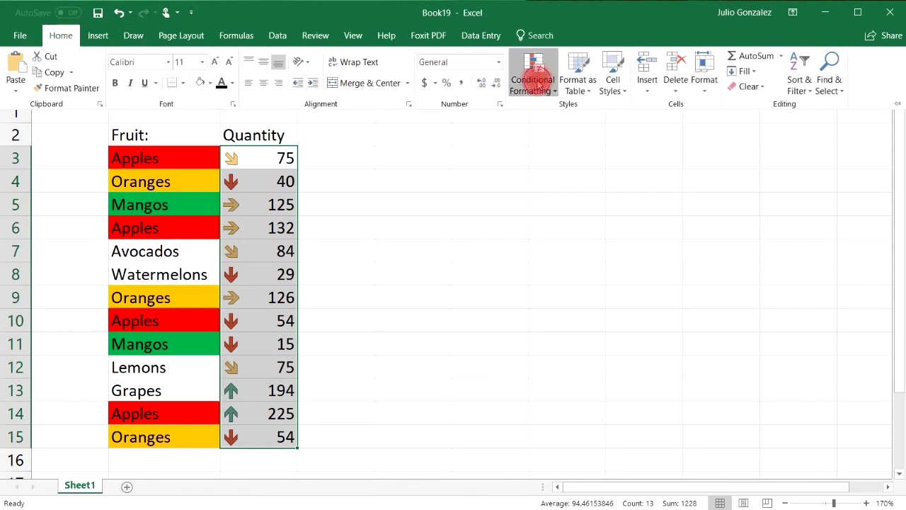
click(537, 83)
click(630, 235)
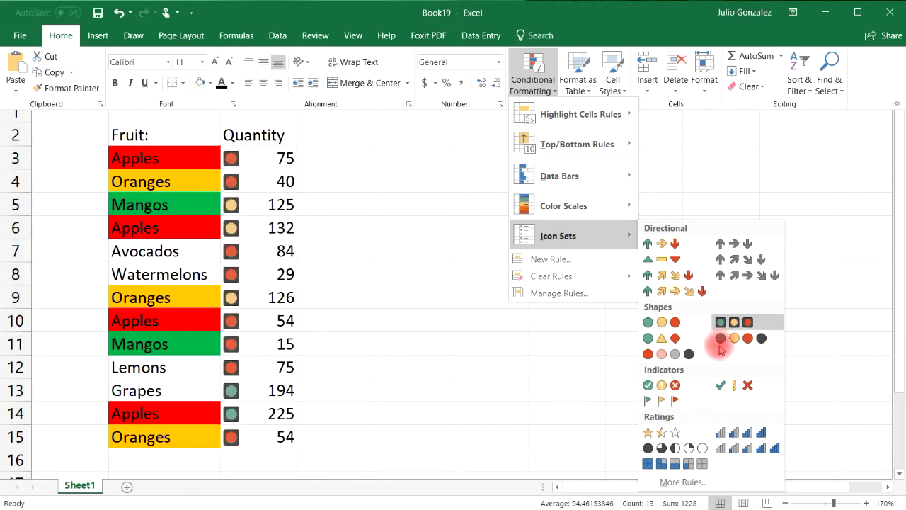
click(738, 449)
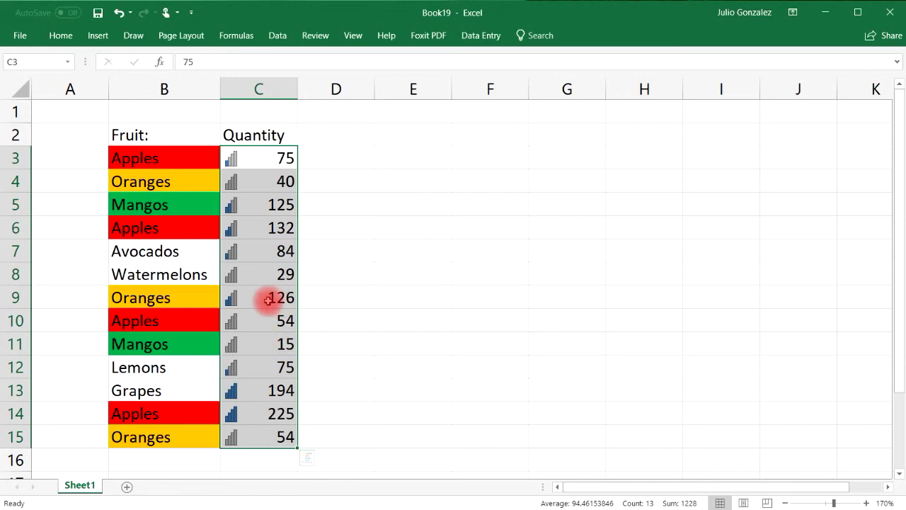
Check the rating icons on C14 (225), C11 (15) and C9 (126), then reselect the quantities
click(251, 412)
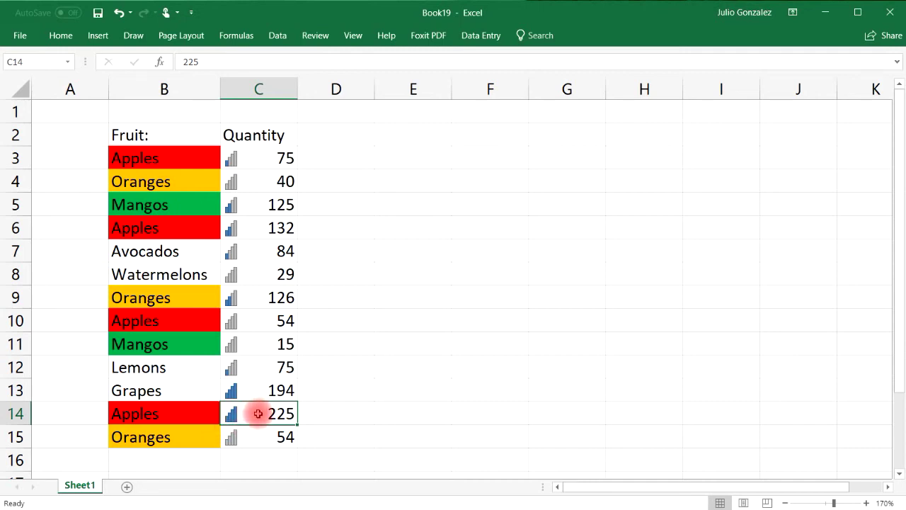
click(249, 344)
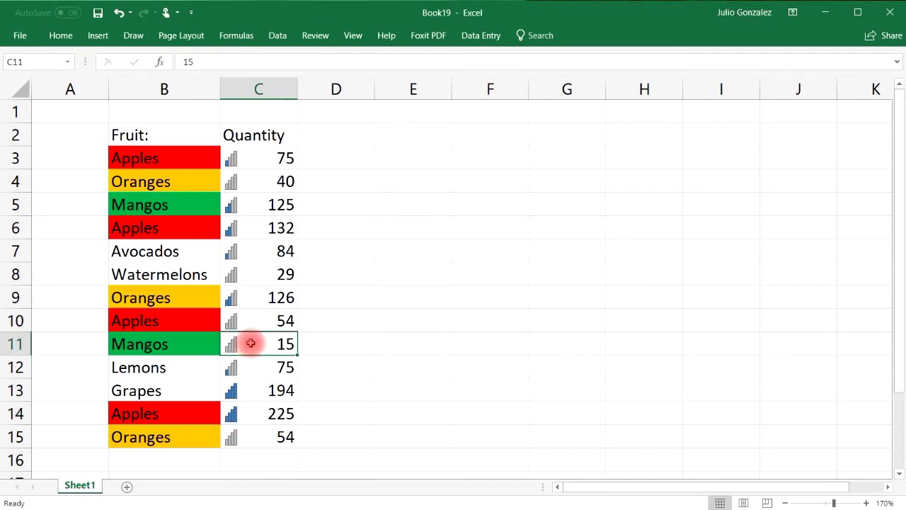
click(253, 298)
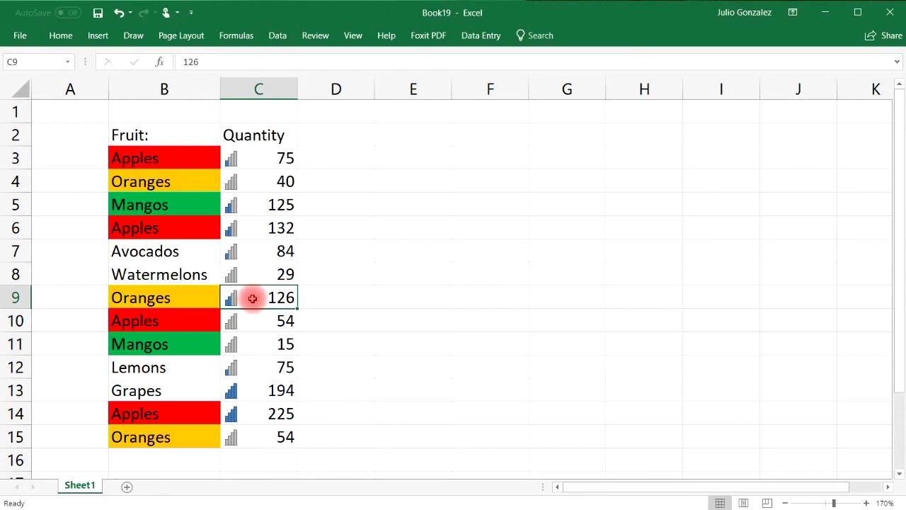
drag(252, 148, 289, 437)
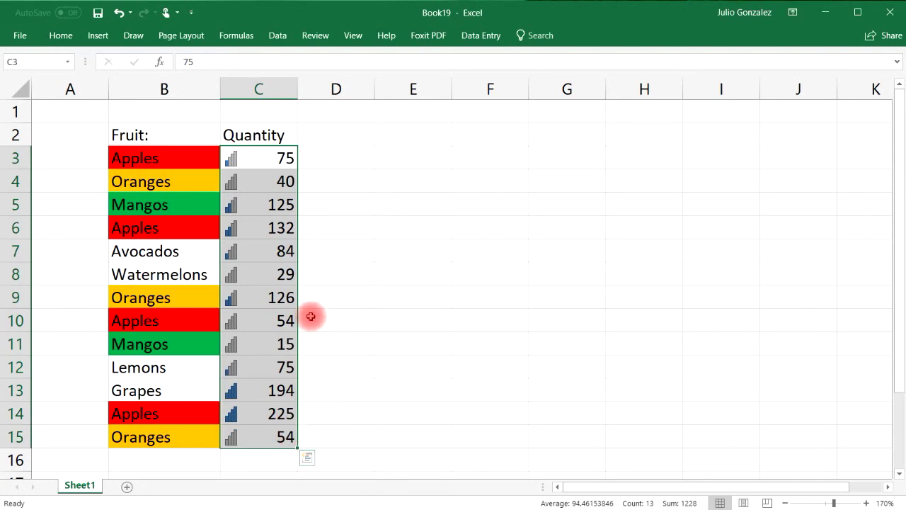
Apply the 3 Stars rating icon set to the quantities in place of the signal bars
click(64, 36)
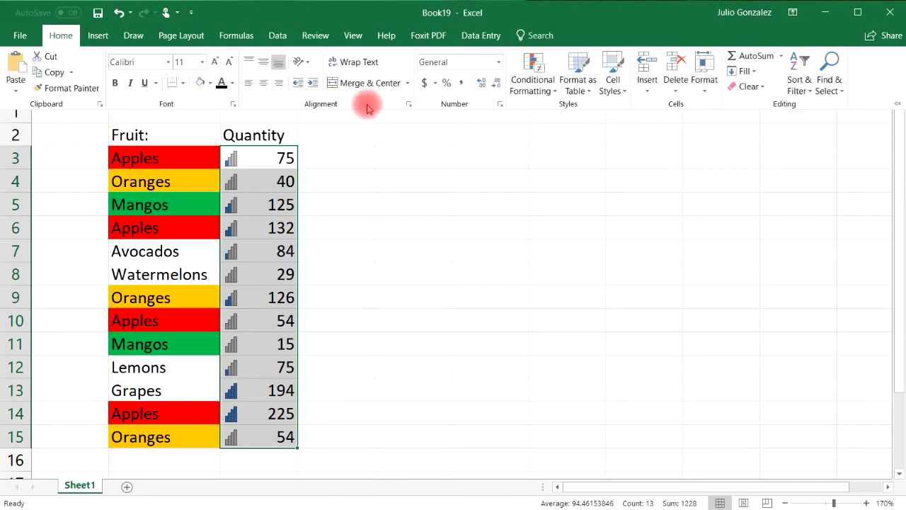
click(533, 80)
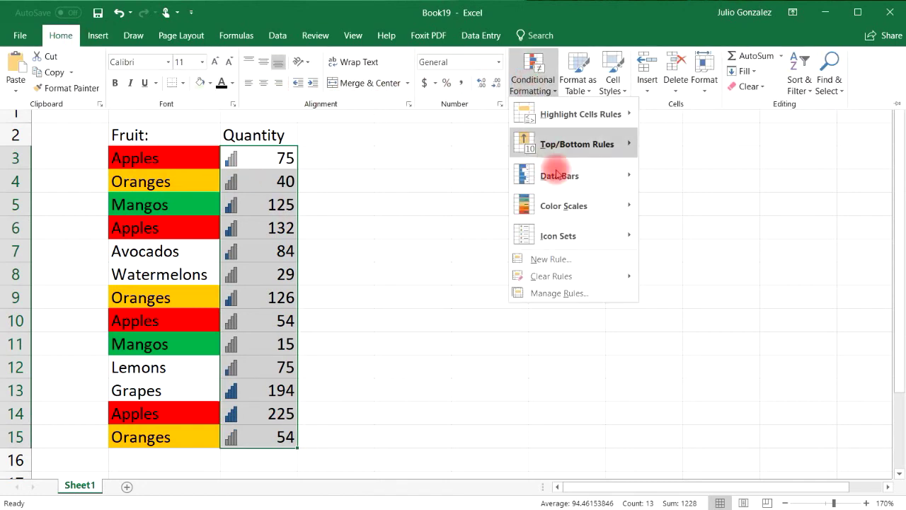
mouse_move(598, 240)
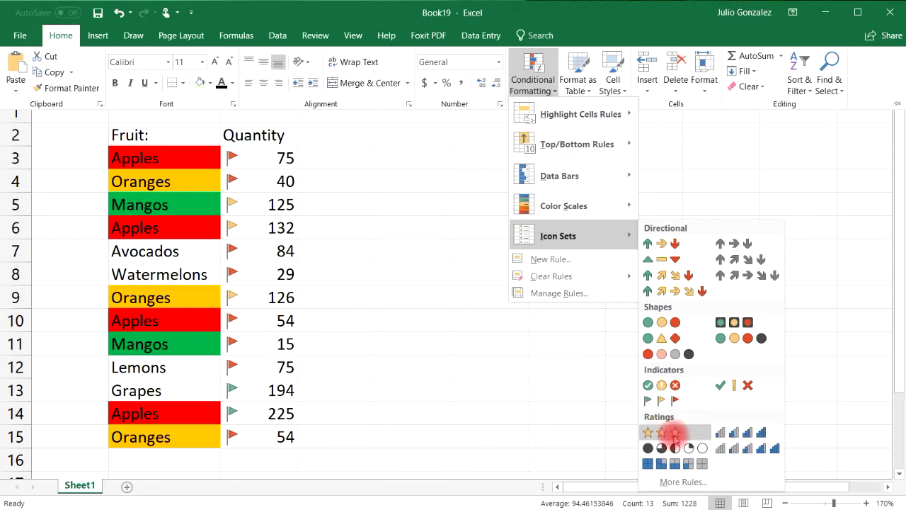
click(674, 433)
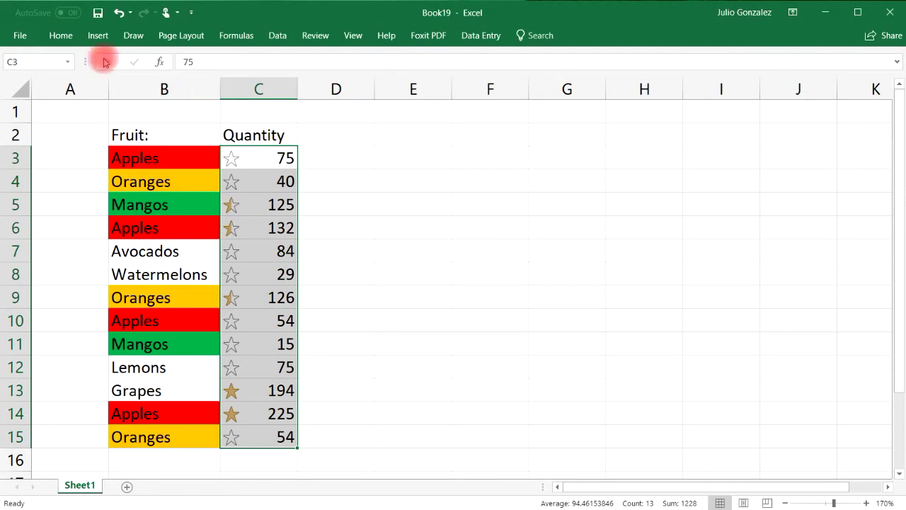
click(61, 37)
Add Blue Data Bar gradient-fill data bars to the quantities
click(540, 83)
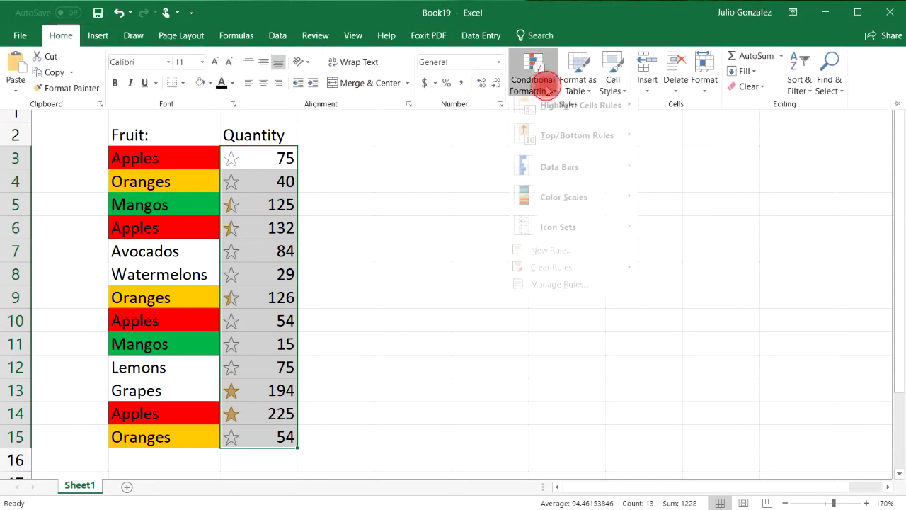
mouse_move(578, 166)
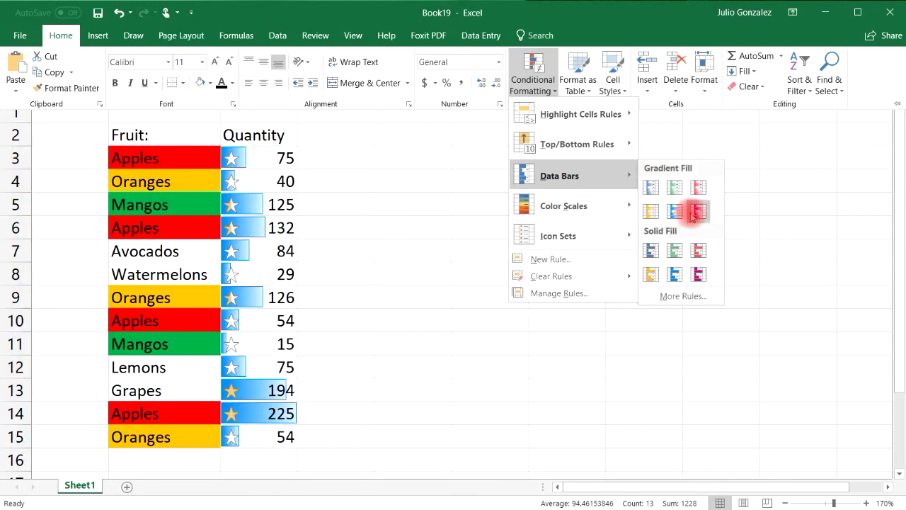
click(651, 190)
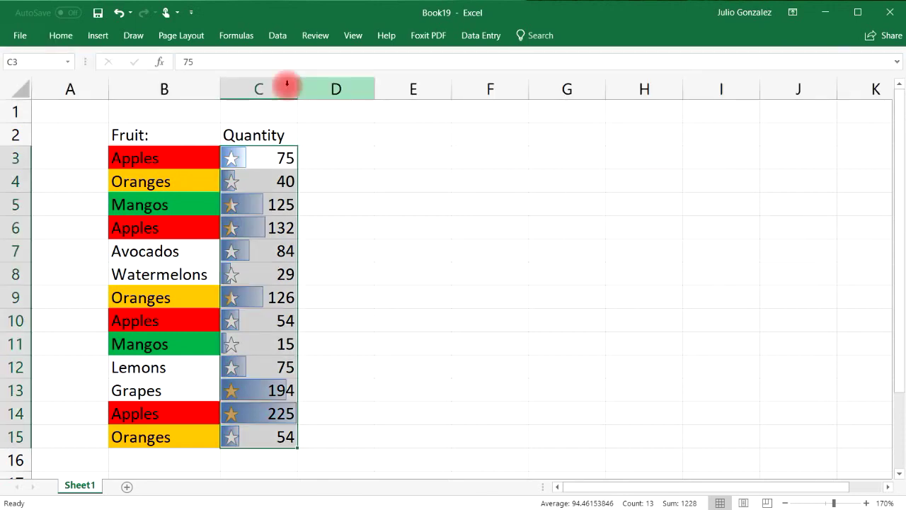
Bring up the Clear Rules choices under Conditional Formatting
click(61, 35)
click(535, 78)
mouse_move(553, 106)
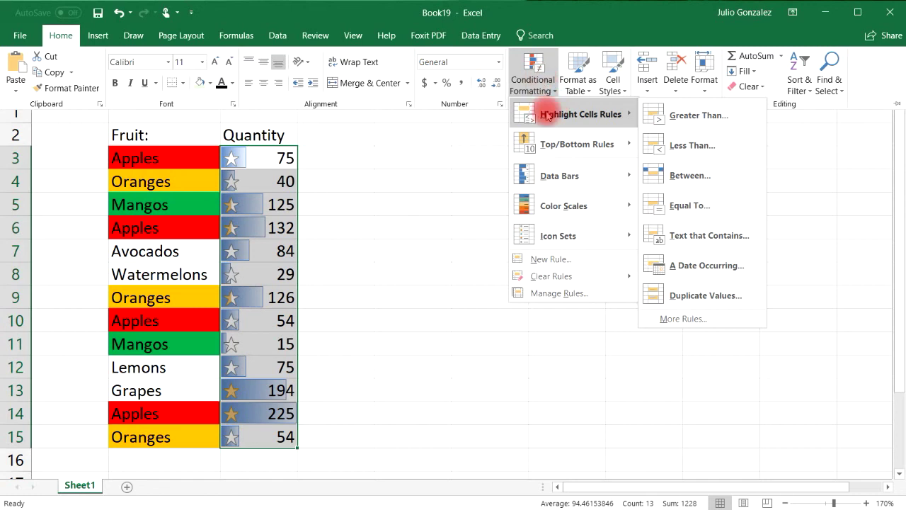
click(570, 276)
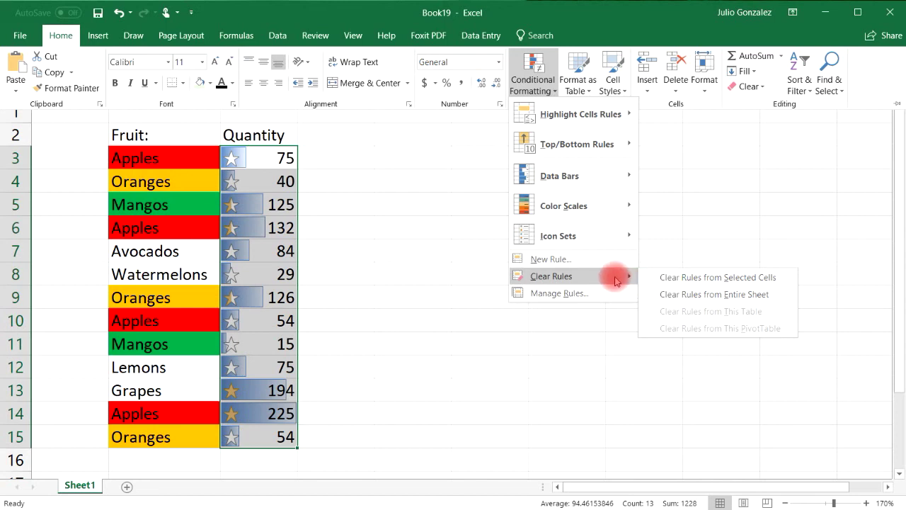
Clear all conditional formatting rules from the quantity cells
click(718, 277)
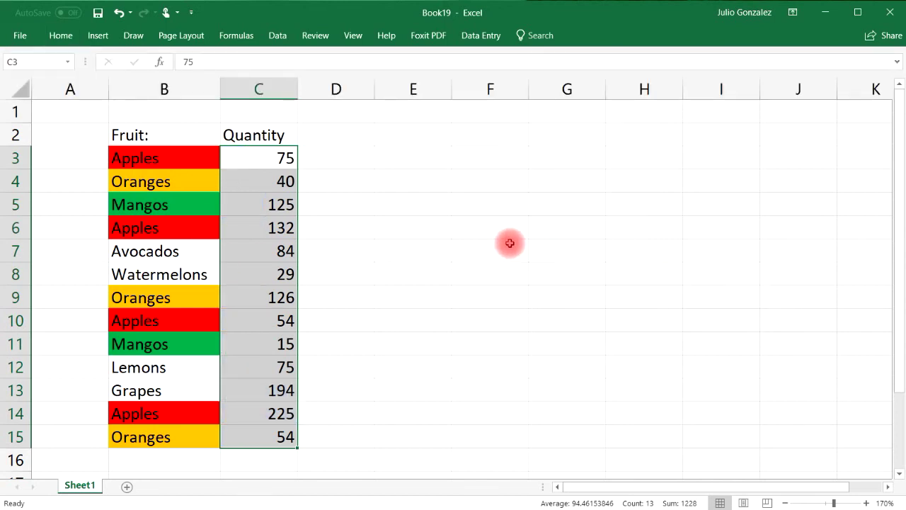
click(61, 35)
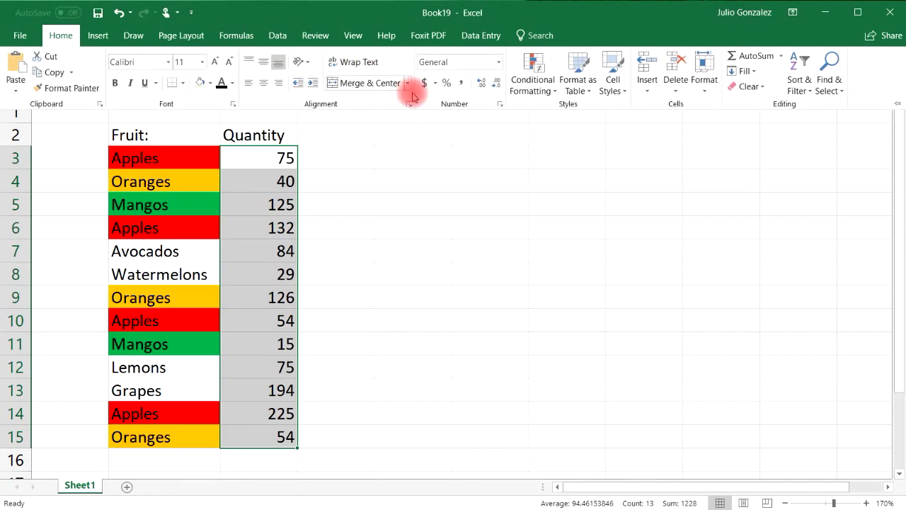
click(527, 94)
Create a Between highlight rule for quantities from 100 to 200
mouse_move(558, 139)
mouse_move(570, 121)
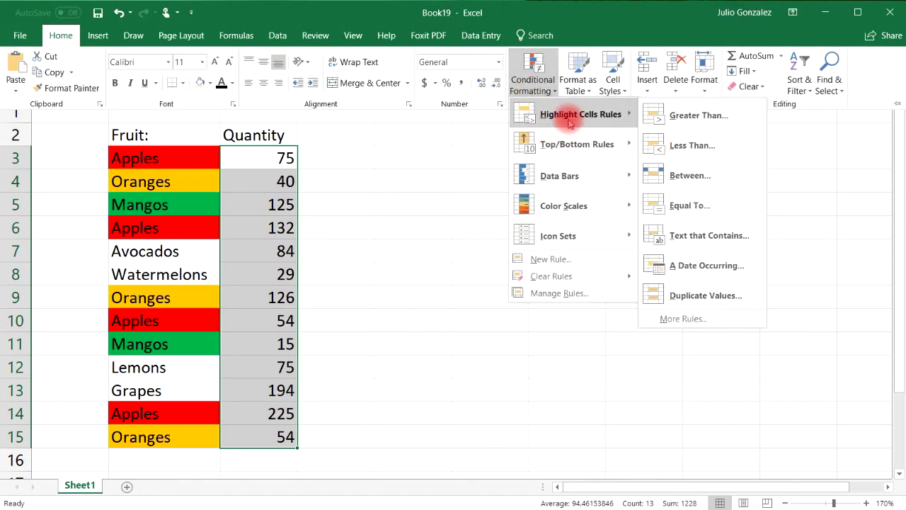
click(691, 177)
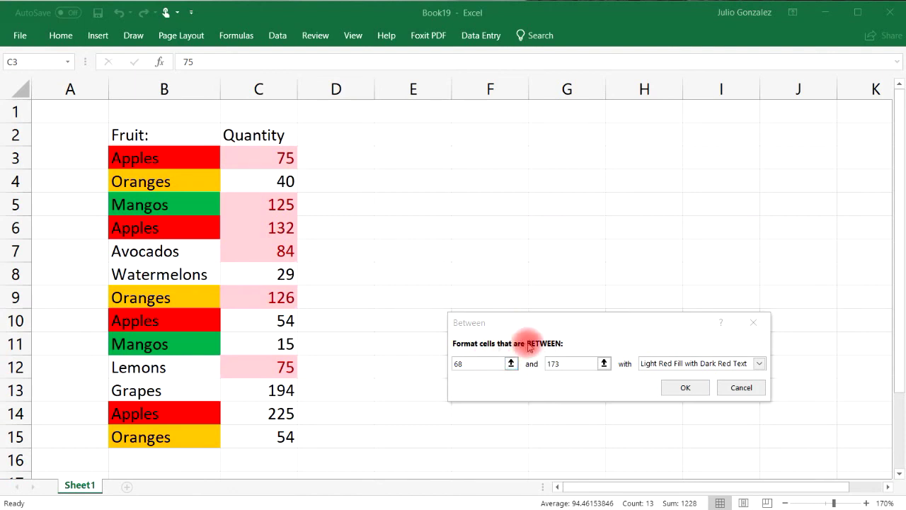
click(486, 367)
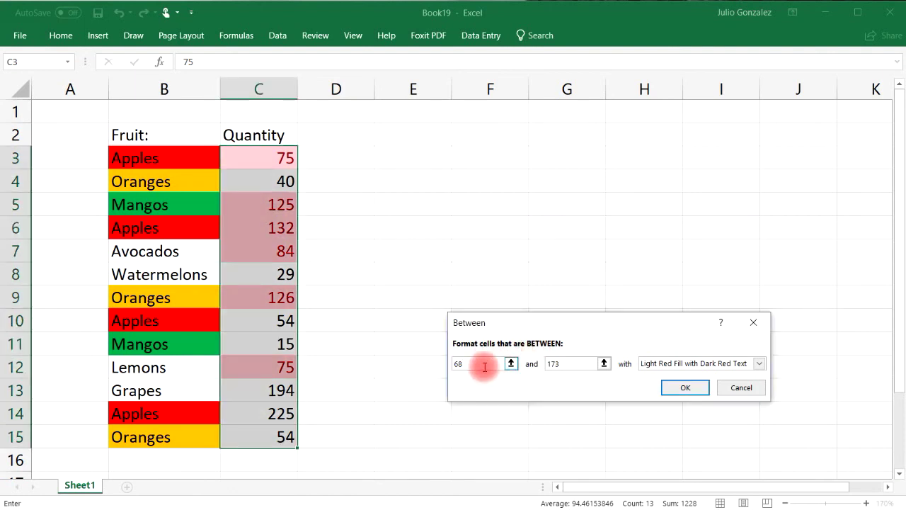
key(BackSpace)
key(BackSpace)
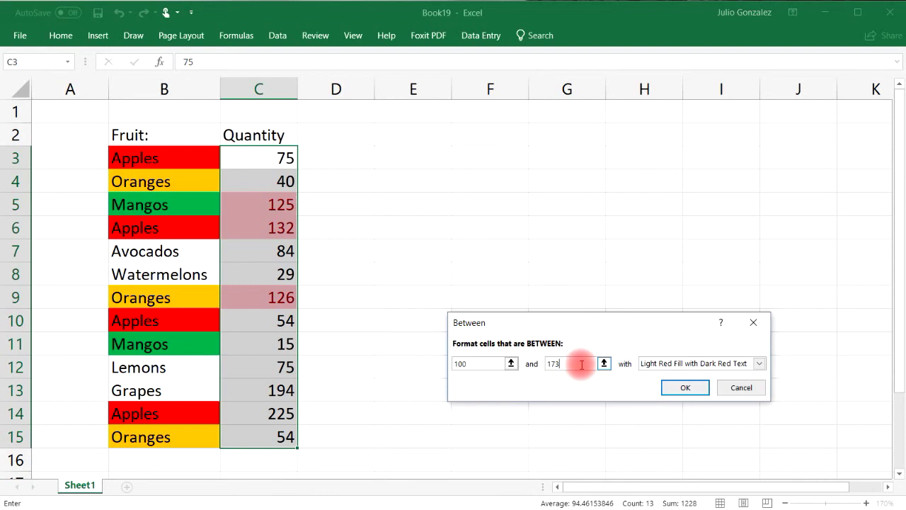
key(BackSpace)
key(BackSpace)
text(90)
key(BackSpace)
key(BackSpace)
text(200)
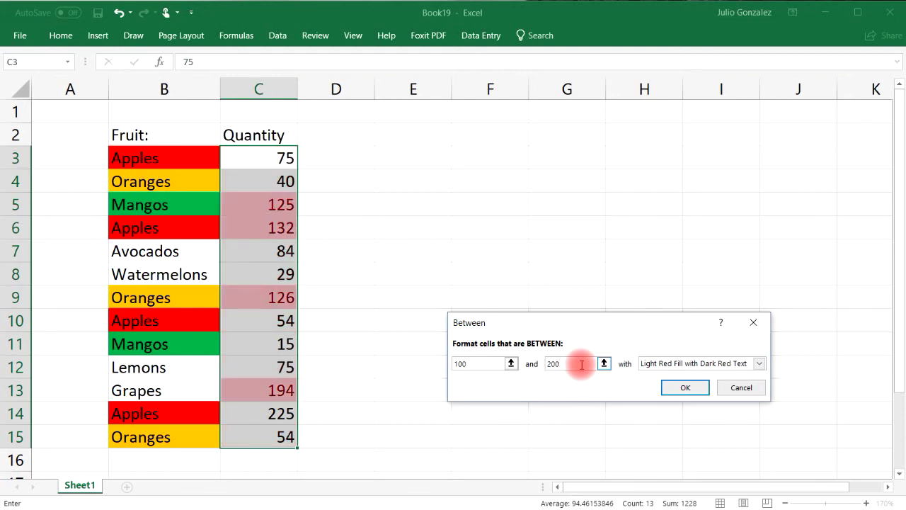
Give the Between rule a custom blue fill and apply it
click(759, 364)
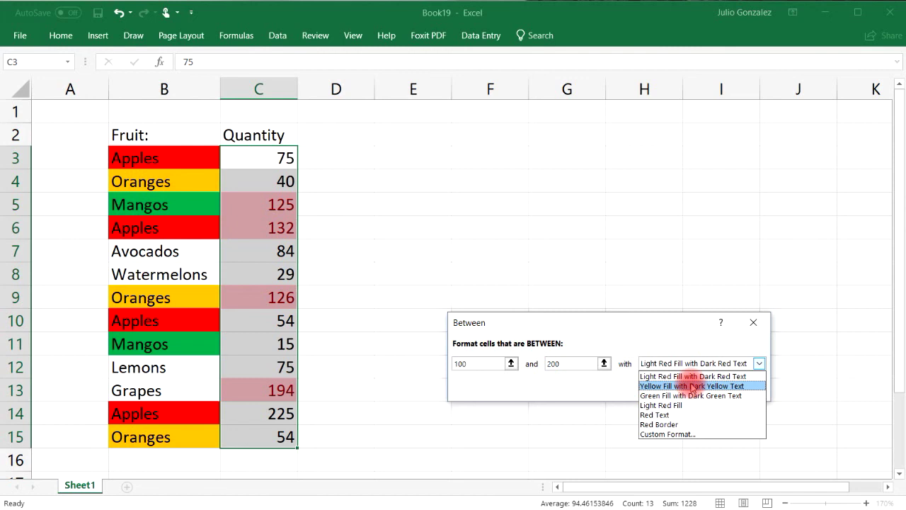
click(680, 434)
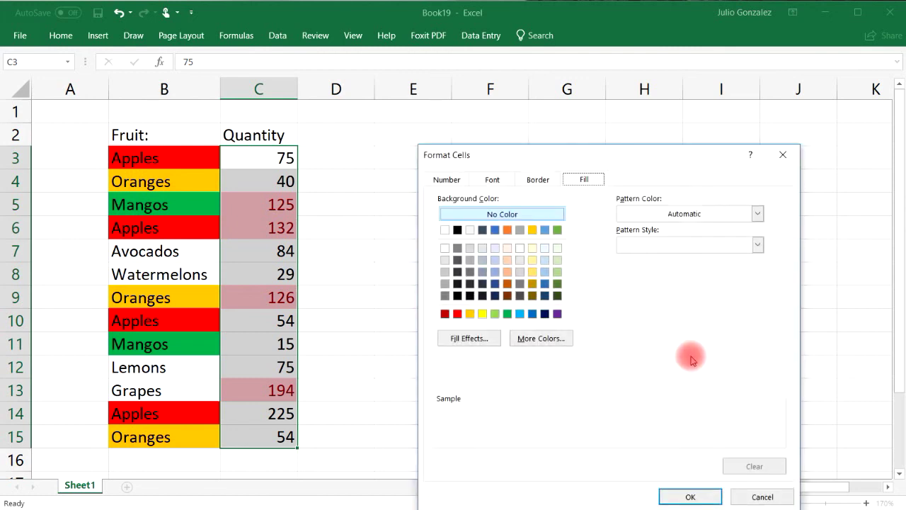
click(521, 314)
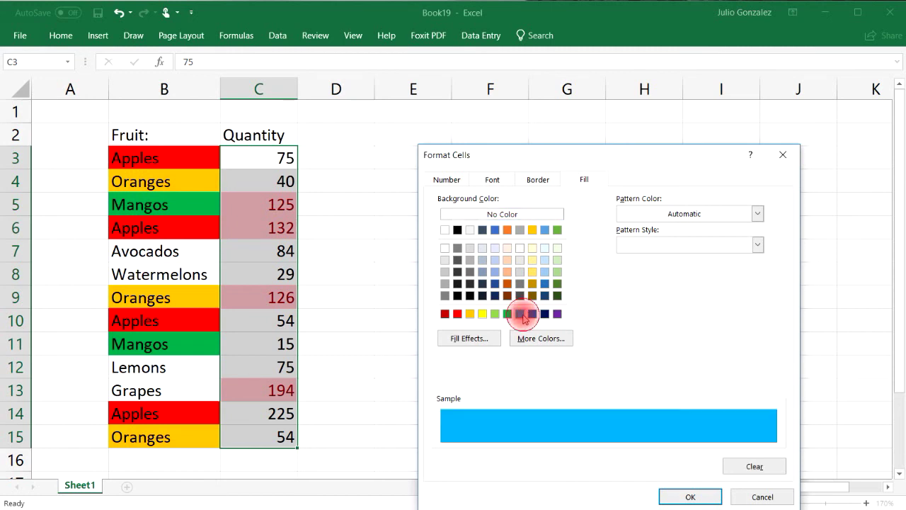
click(688, 497)
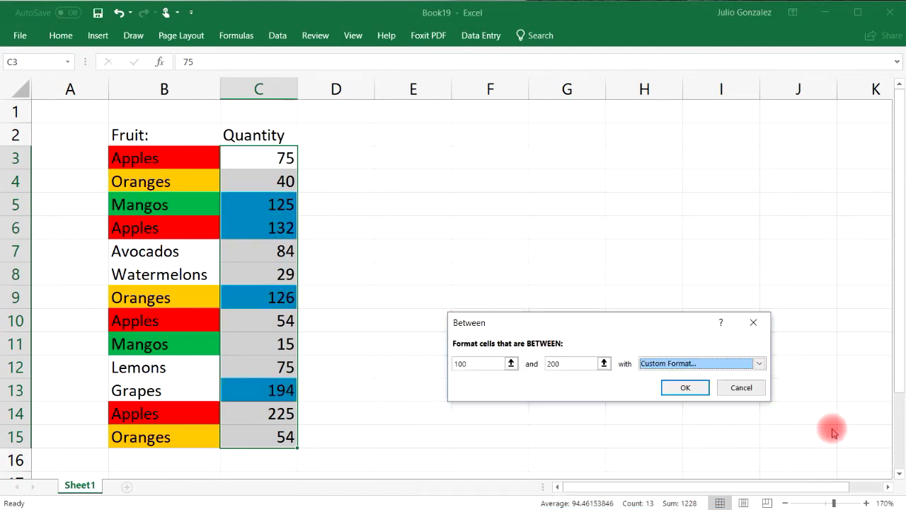
click(692, 388)
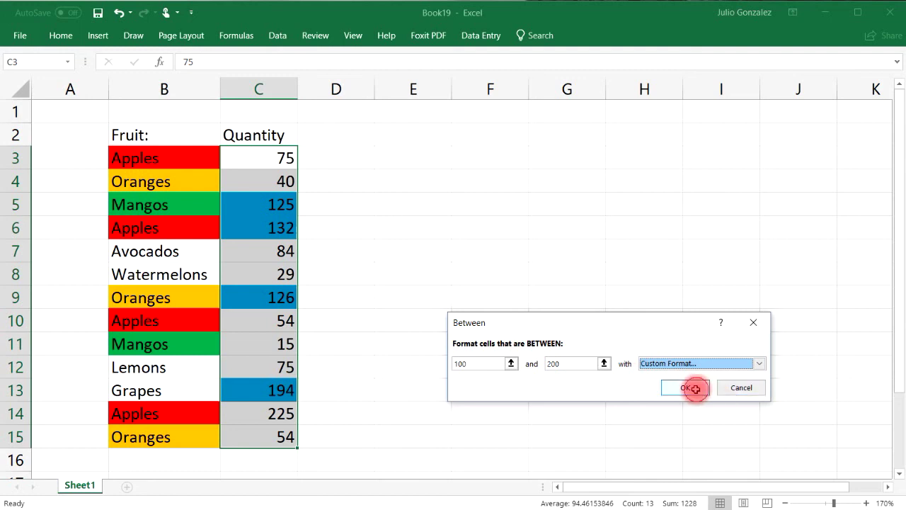
Add a Less Than 100 highlight rule with a custom red fill for the quantities
click(60, 35)
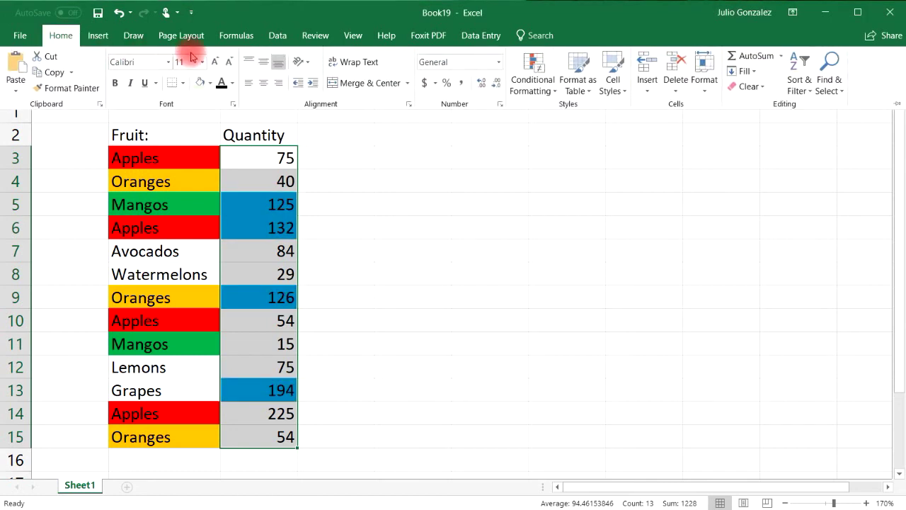
click(540, 88)
mouse_move(569, 122)
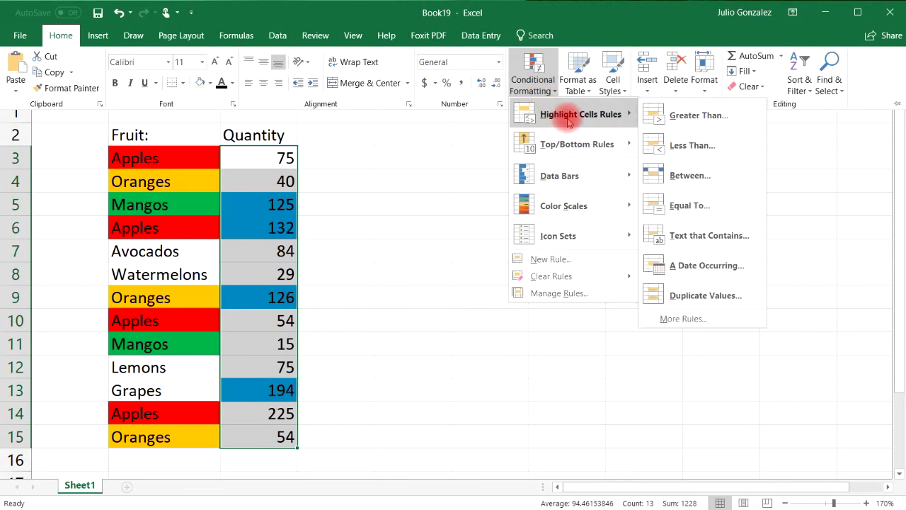
click(712, 146)
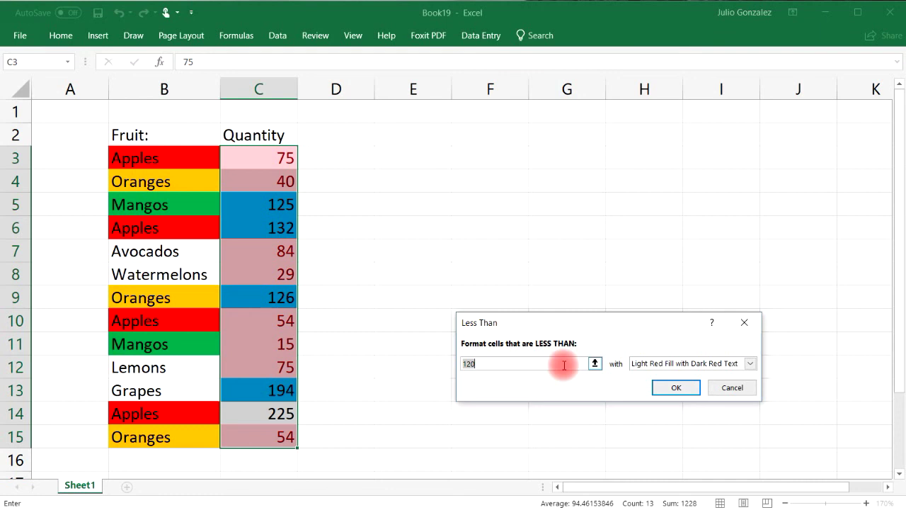
text(10)
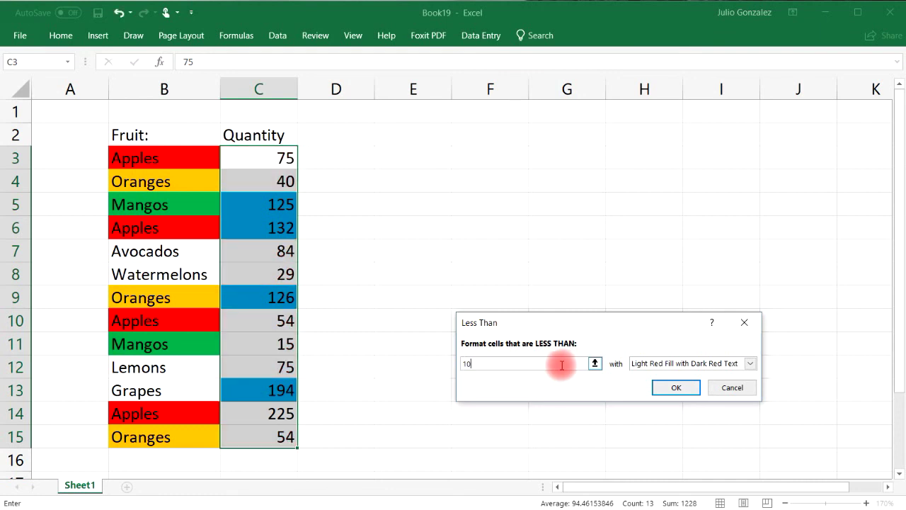
text(0)
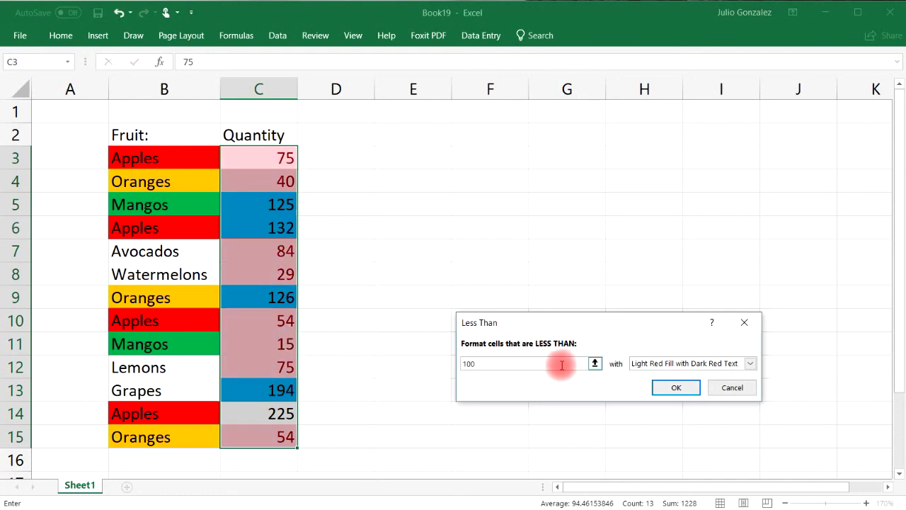
click(750, 364)
click(687, 434)
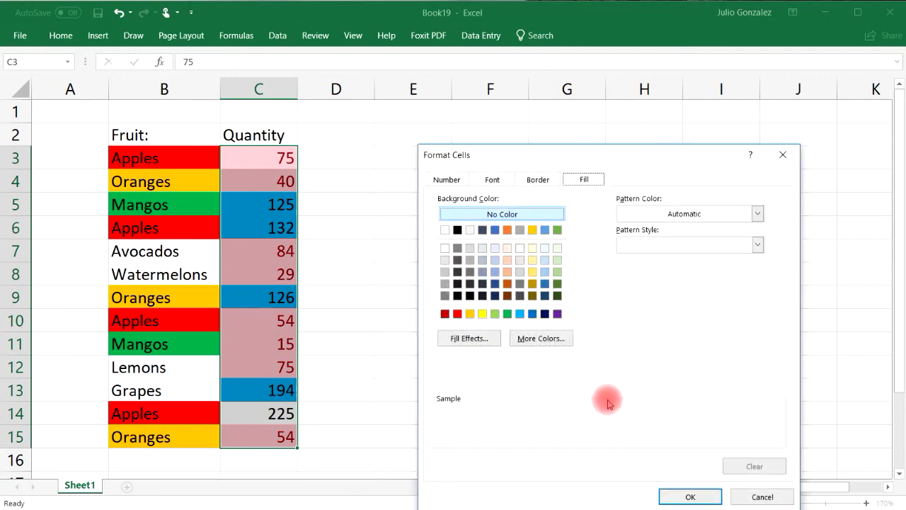
click(457, 313)
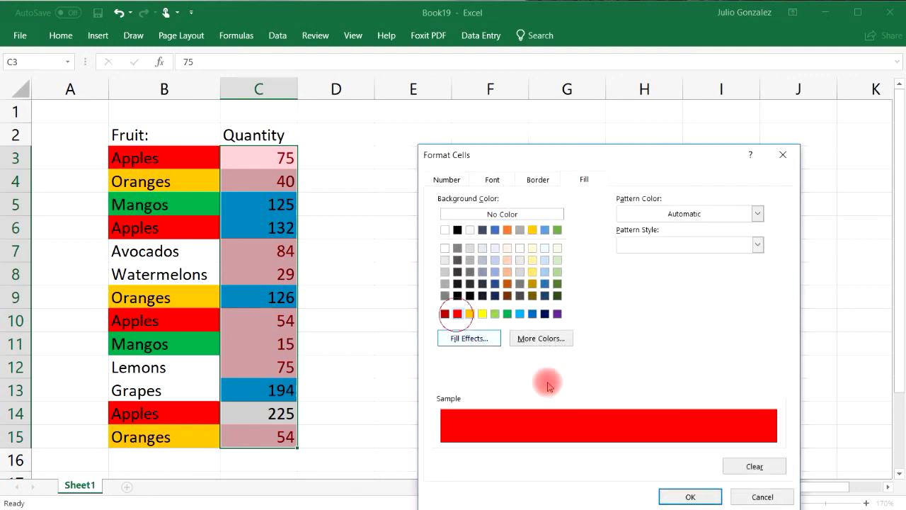
click(689, 497)
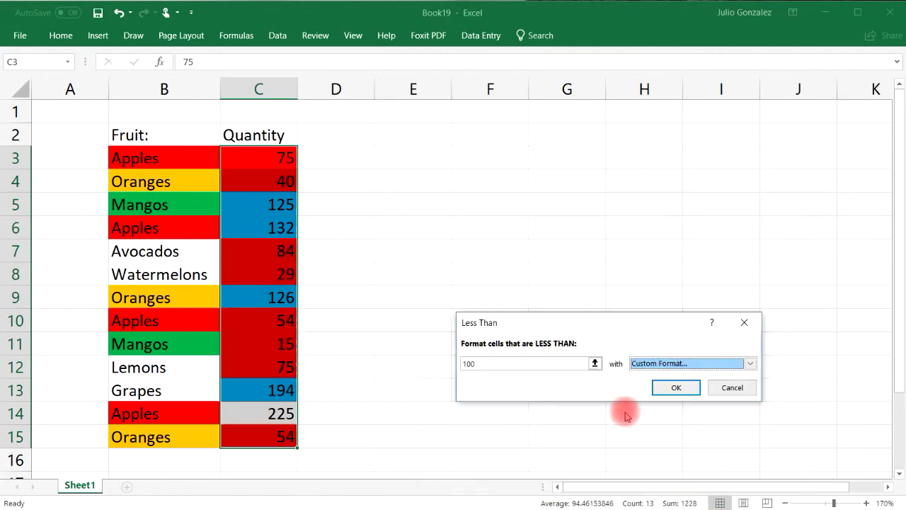
click(673, 387)
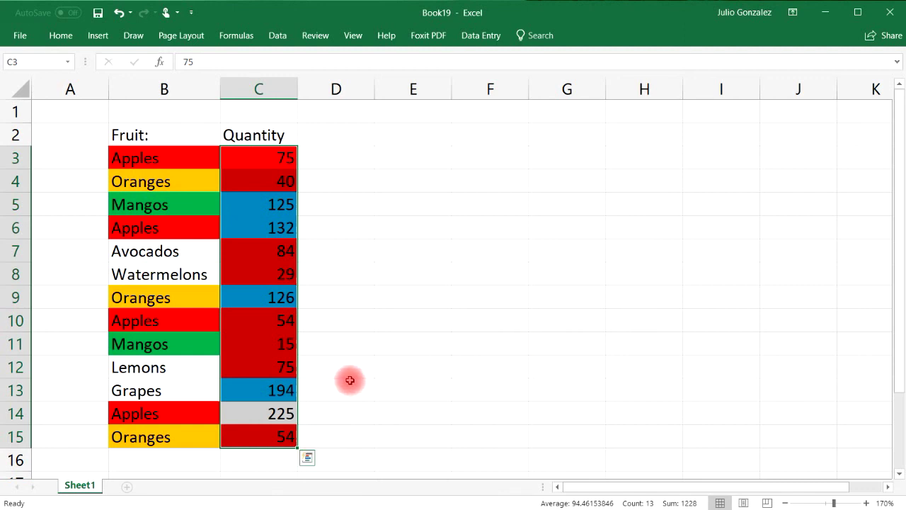
Add a Greater Than 200 highlight rule with a custom green fill for the quantities
click(60, 37)
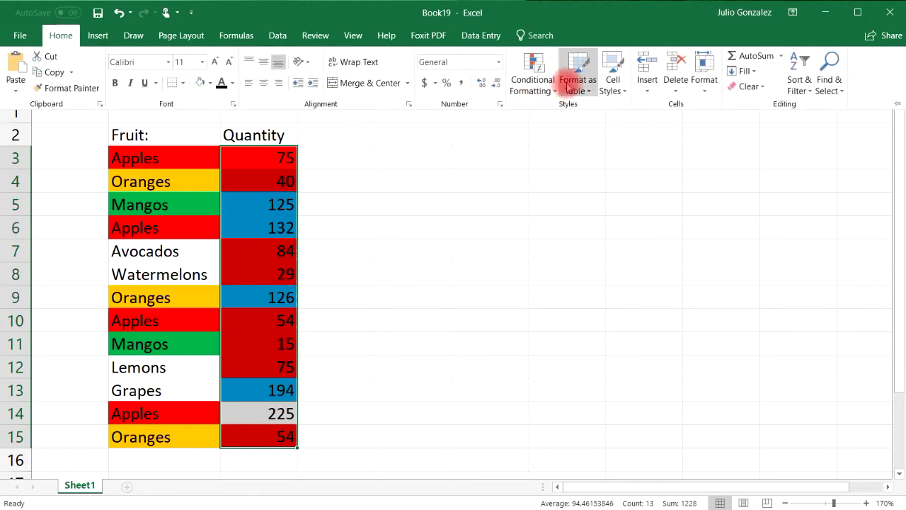
click(532, 78)
mouse_move(570, 114)
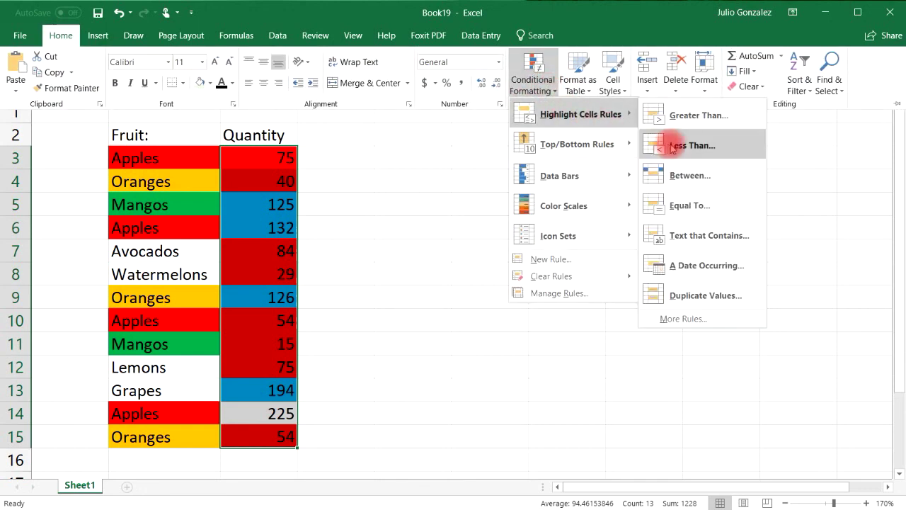
click(687, 116)
click(503, 364)
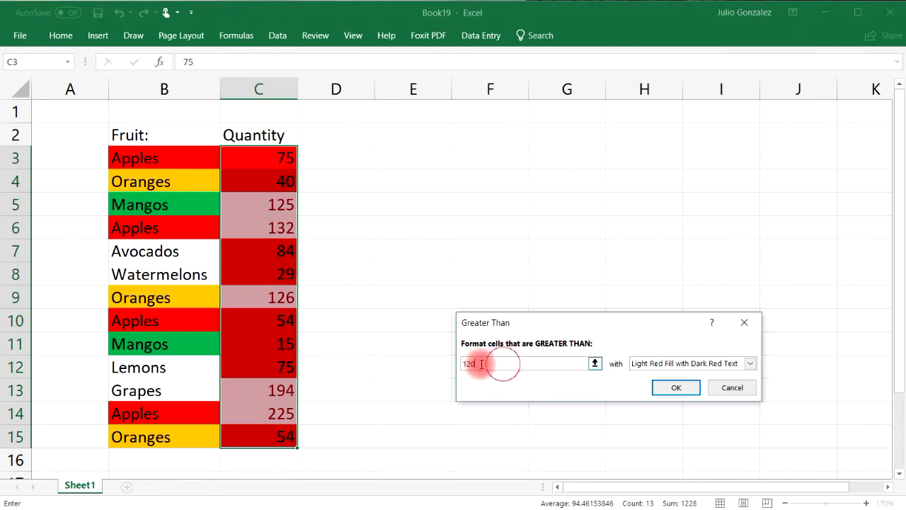
key(BackSpace)
key(BackSpace)
text(200)
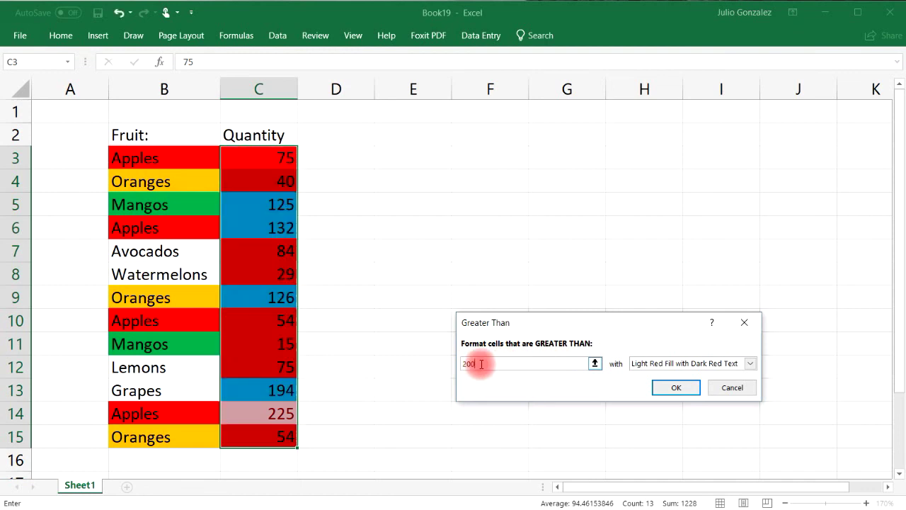
click(745, 364)
click(680, 434)
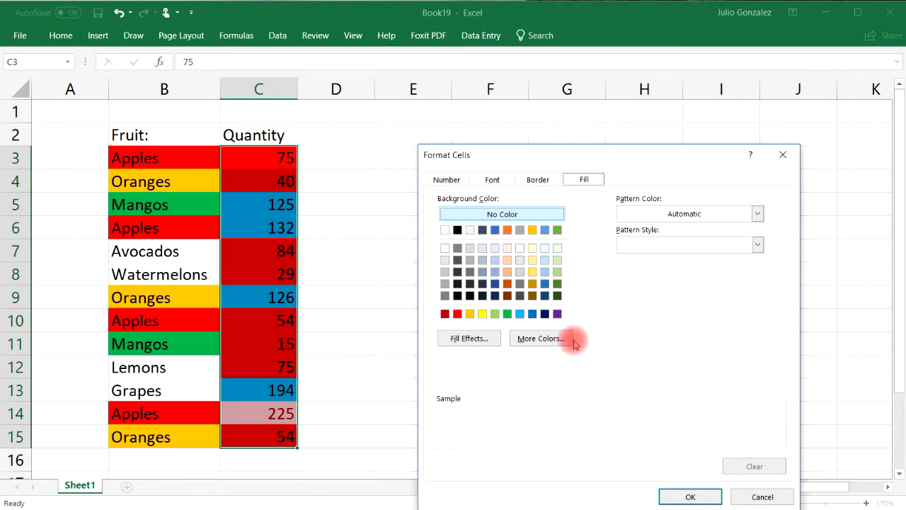
click(507, 313)
click(691, 497)
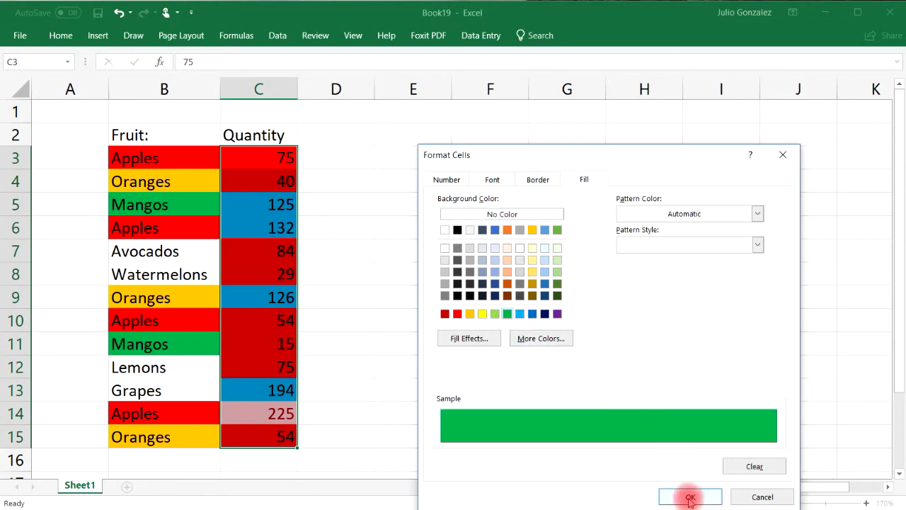
click(689, 387)
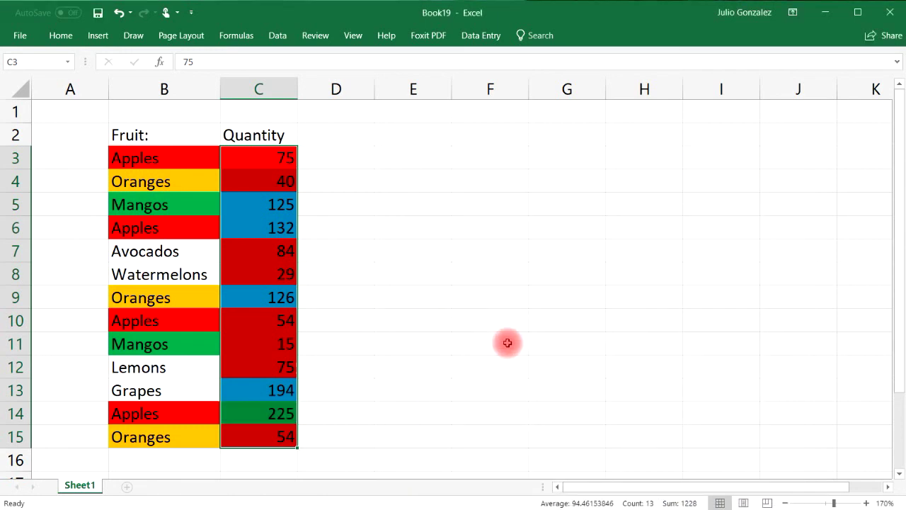